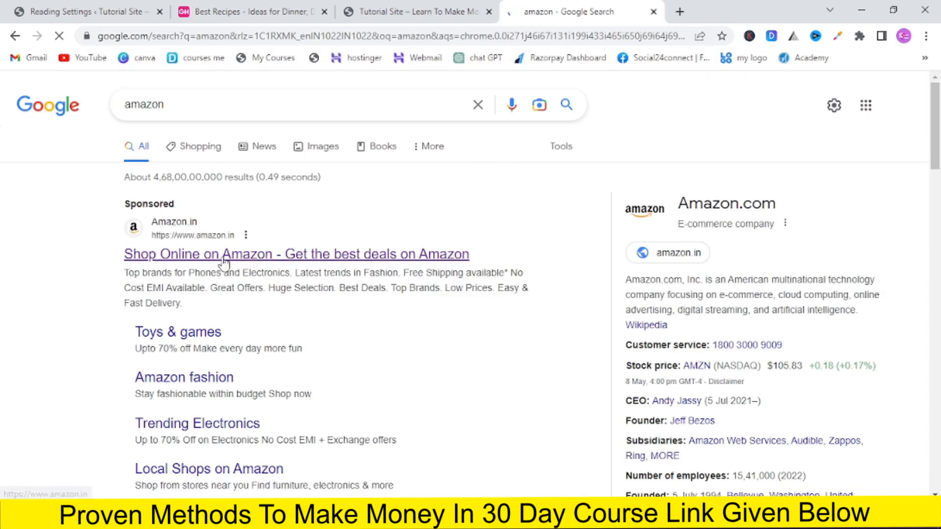
# Open Amazon.in's Mobiles department and examine the subcategories under Mobiles & Accessories, Laptops & Accessories, and TV & Home Entertainment
pyautogui.click(224, 259)
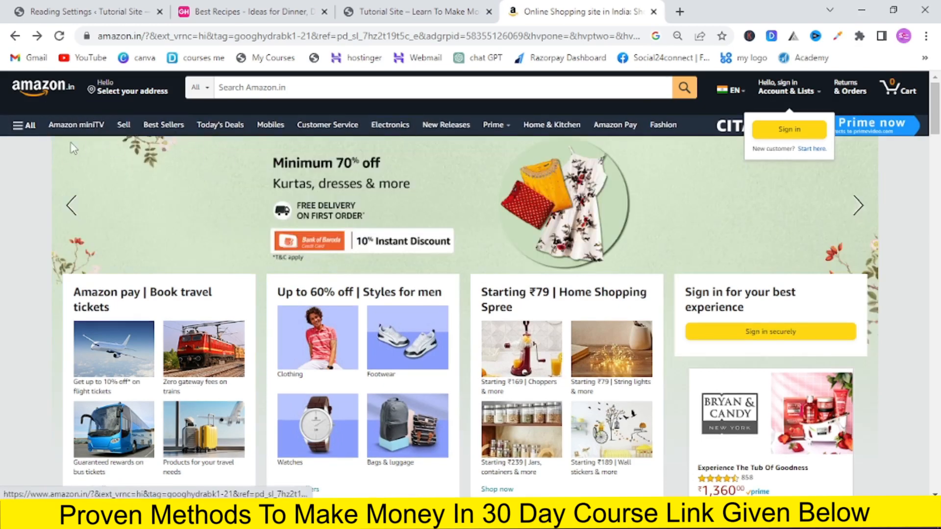
pyautogui.click(269, 132)
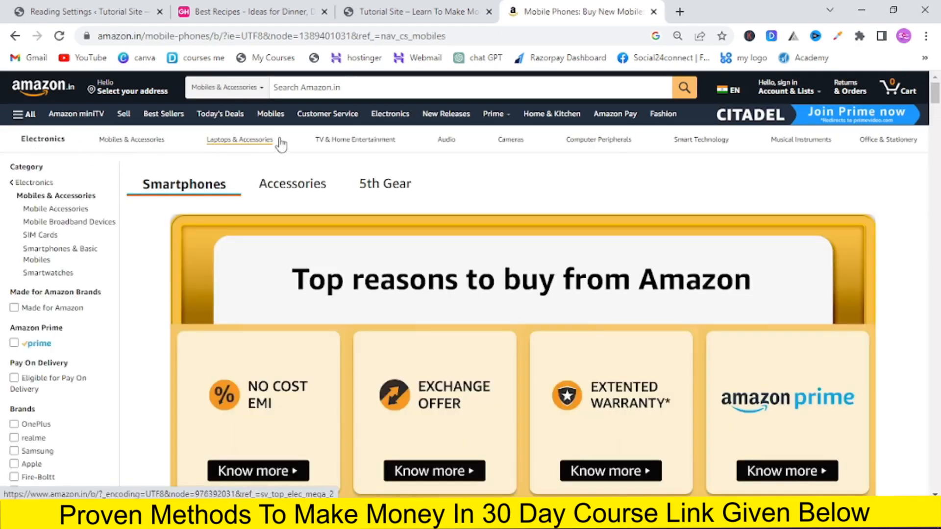
pyautogui.moveTo(130, 152)
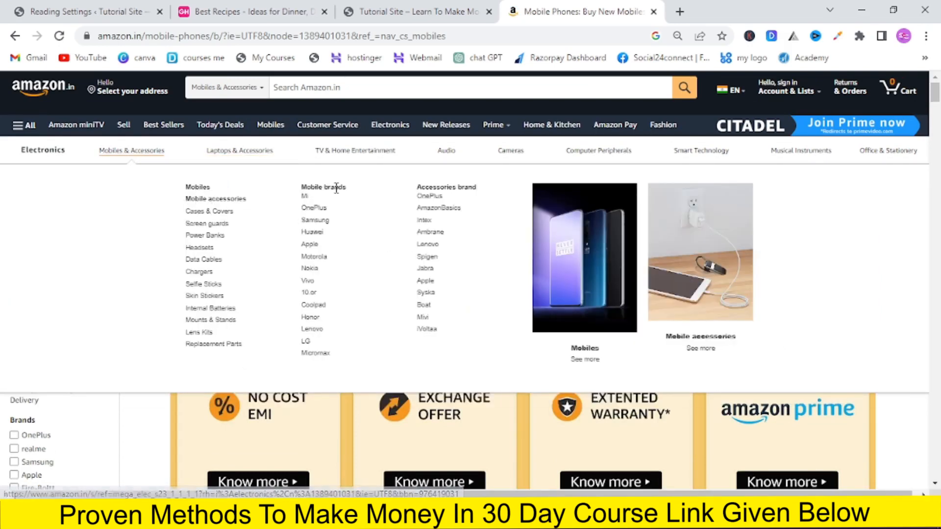
pyautogui.moveTo(242, 156)
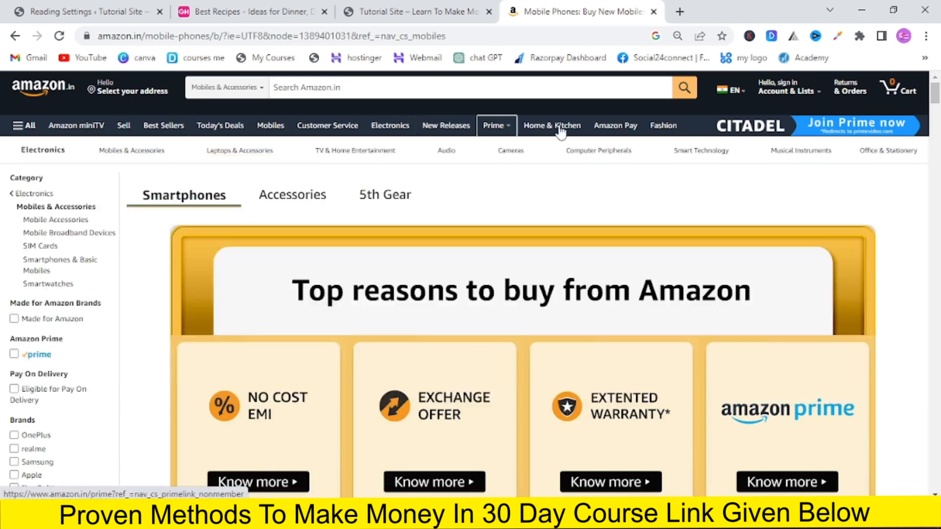
pyautogui.moveTo(386, 159)
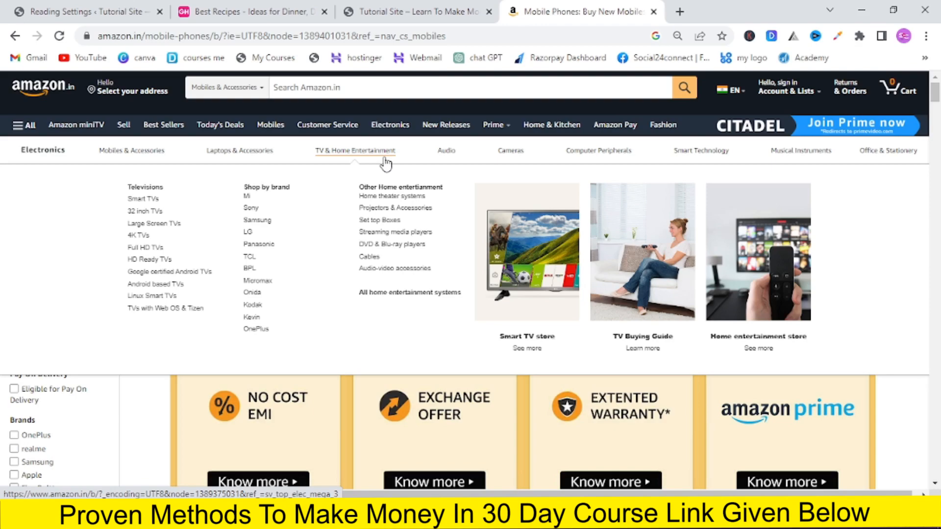
# Switch to the Tutorial Site's WordPress admin and open the product categories page
pyautogui.click(61, 12)
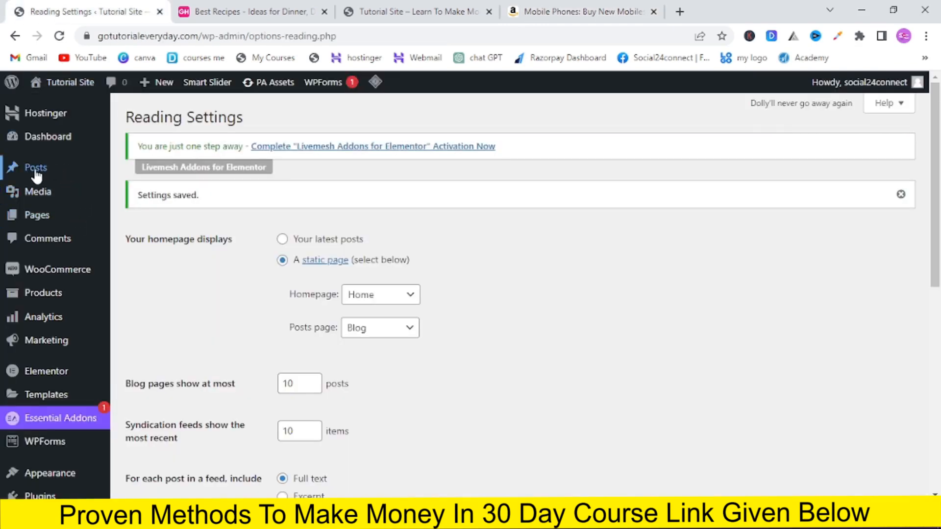
pyautogui.moveTo(35, 172)
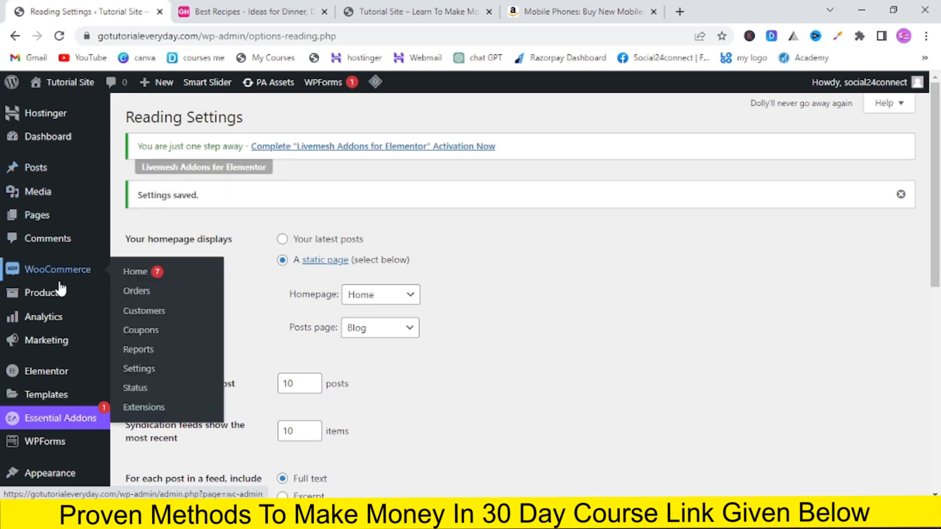
pyautogui.moveTo(58, 305)
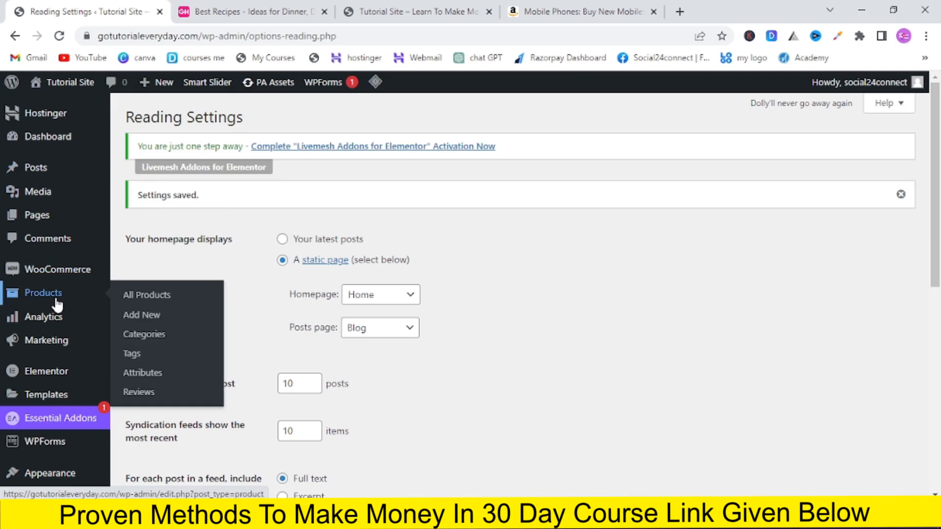
pyautogui.click(136, 336)
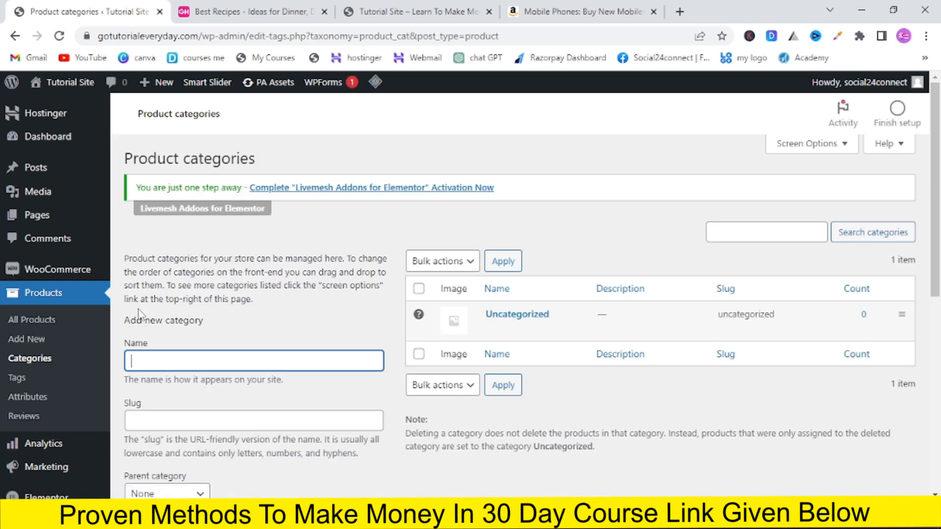
# Add a product category with the name and slug "Best Seller", without a parent category
pyautogui.write('st Seller')
pyautogui.scroll(-1, 203, 368)
pyautogui.click(139, 353)
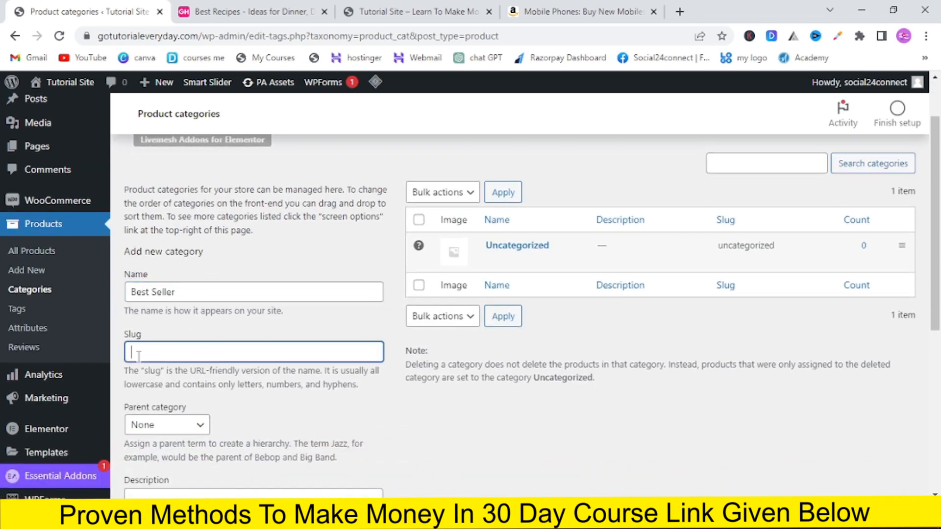
pyautogui.write('Best Seller')
pyautogui.scroll(-3, 169, 407)
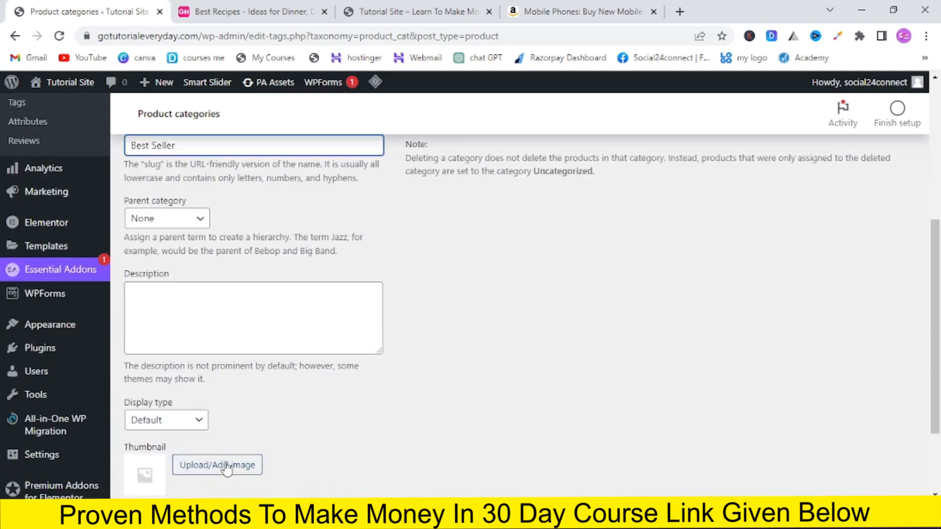
pyautogui.scroll(-2, 226, 471)
pyautogui.click(165, 407)
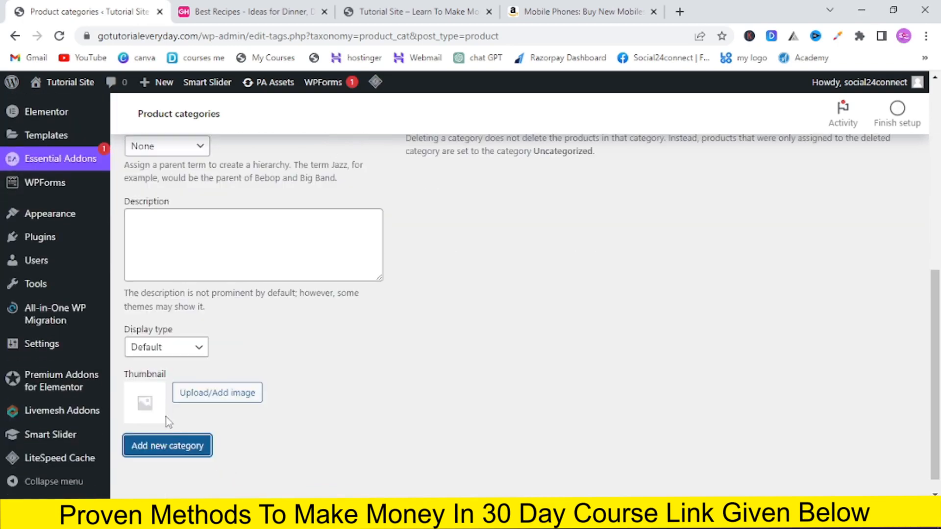
pyautogui.scroll(6, 608, 336)
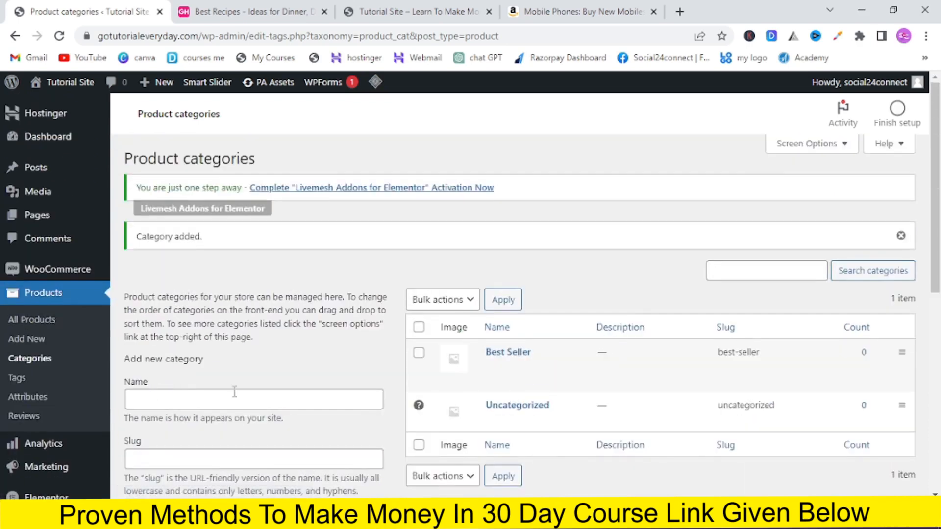
# Add a product category with the name and slug "Baby Stroller", without a parent category
pyautogui.scroll(-2, 245, 370)
pyautogui.moveTo(515, 235)
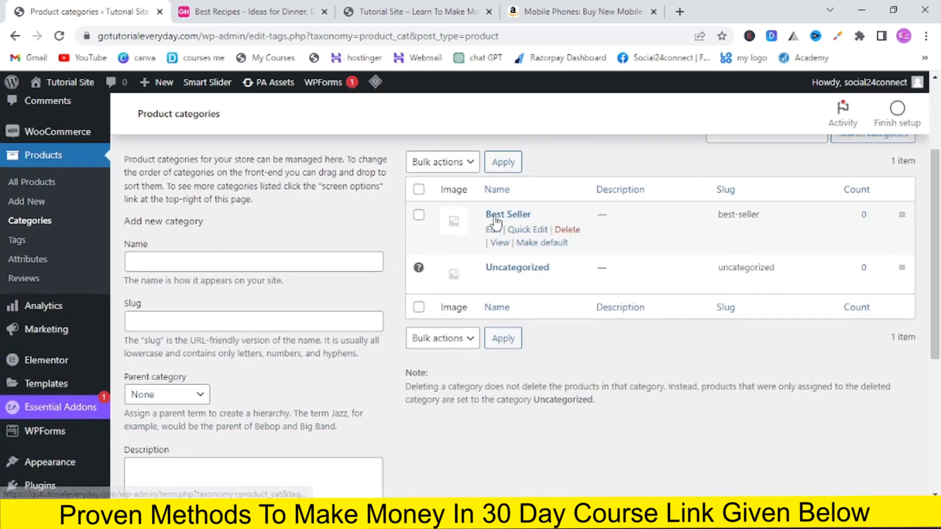
pyautogui.click(232, 261)
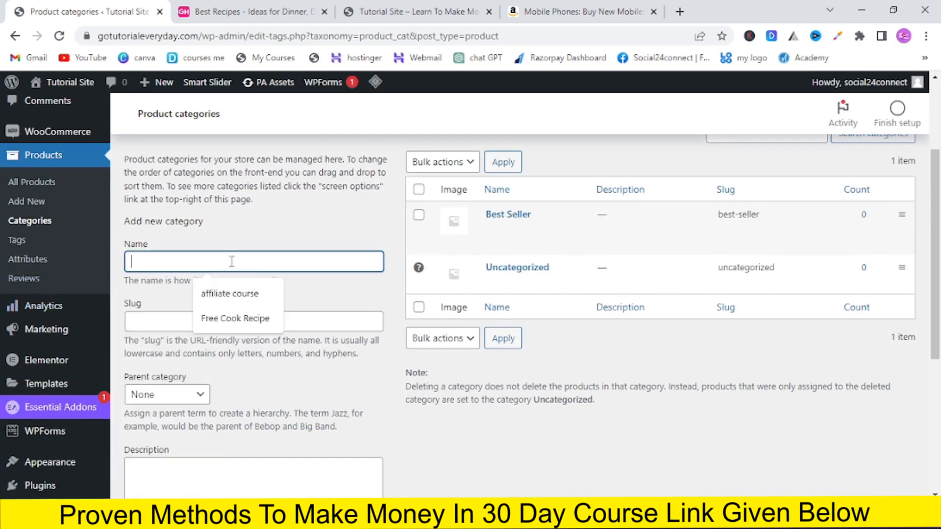
pyautogui.write('Bab')
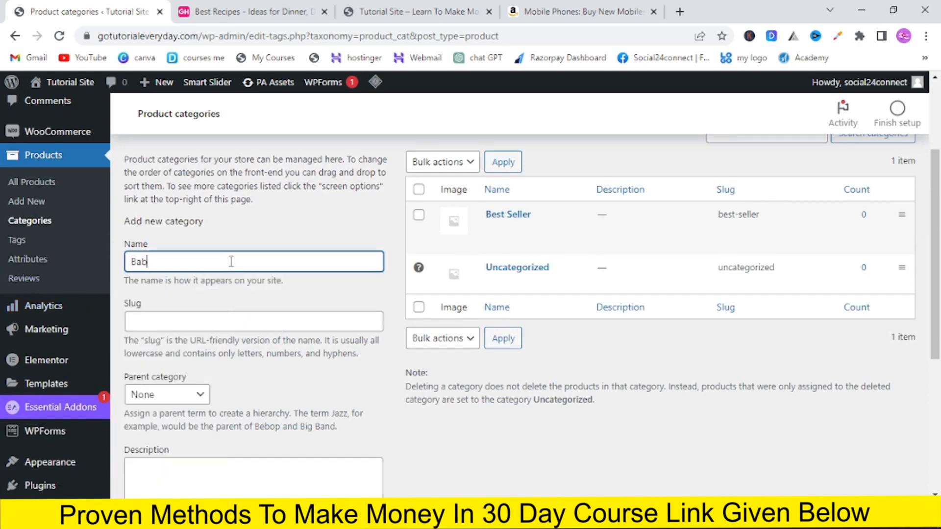
pyautogui.write('y Stroller')
pyautogui.click(184, 328)
pyautogui.write('Baby')
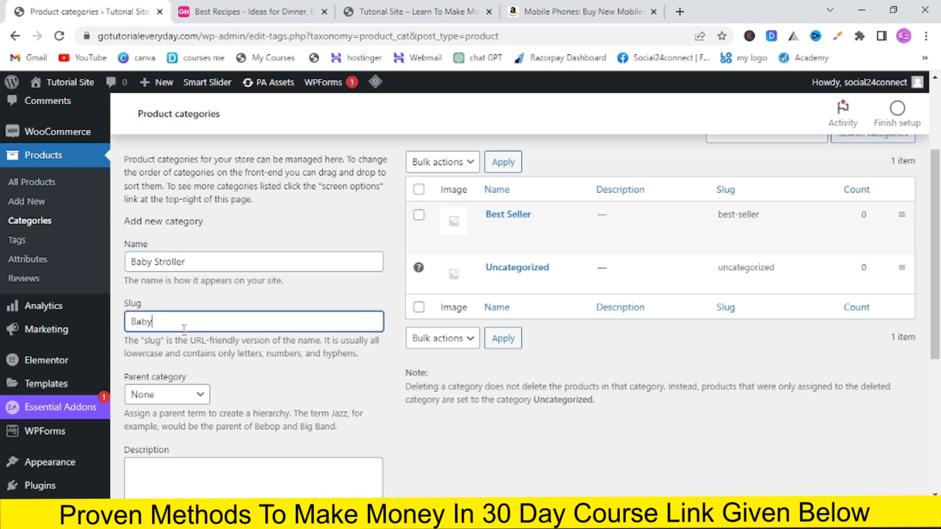
pyautogui.write(' Stroller')
pyautogui.scroll(-5, 172, 376)
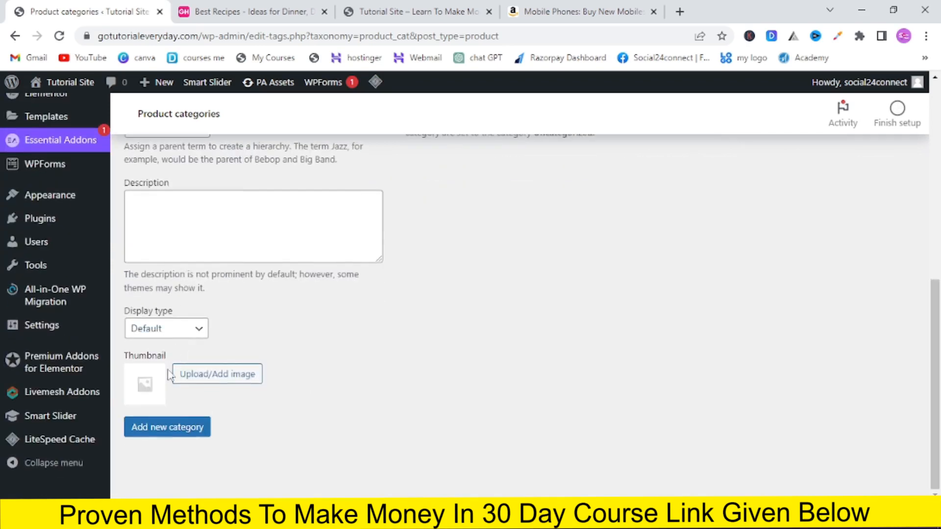
pyautogui.click(168, 439)
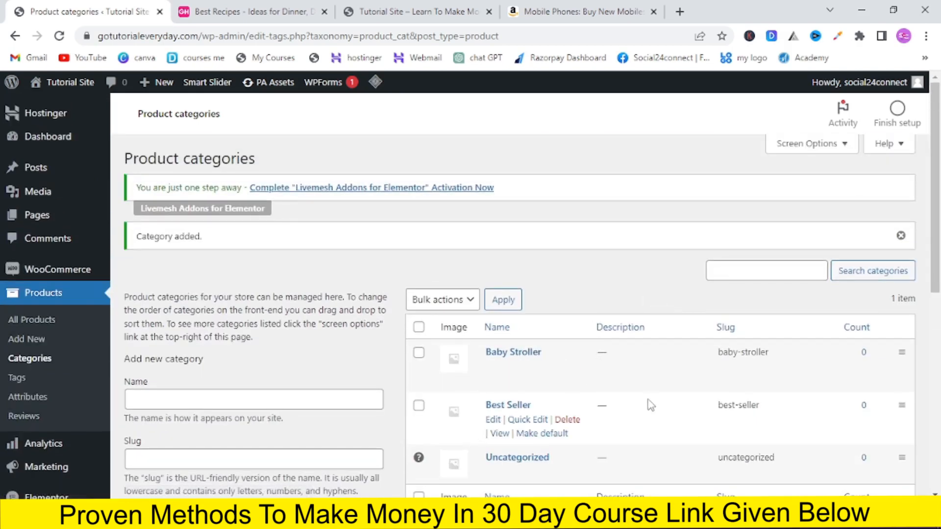
# Add a product category with the name and slug "Baby Food", without a parent category
pyautogui.click(154, 397)
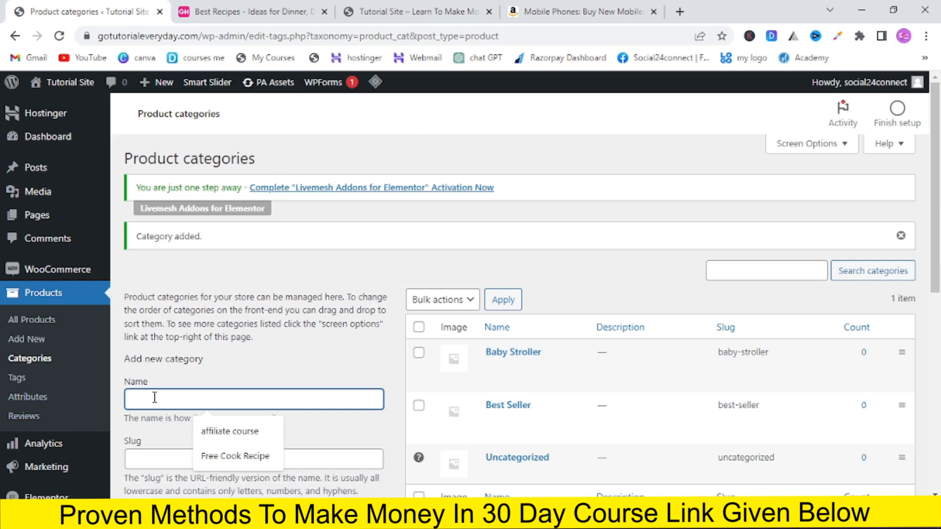
pyautogui.write('Baby Food')
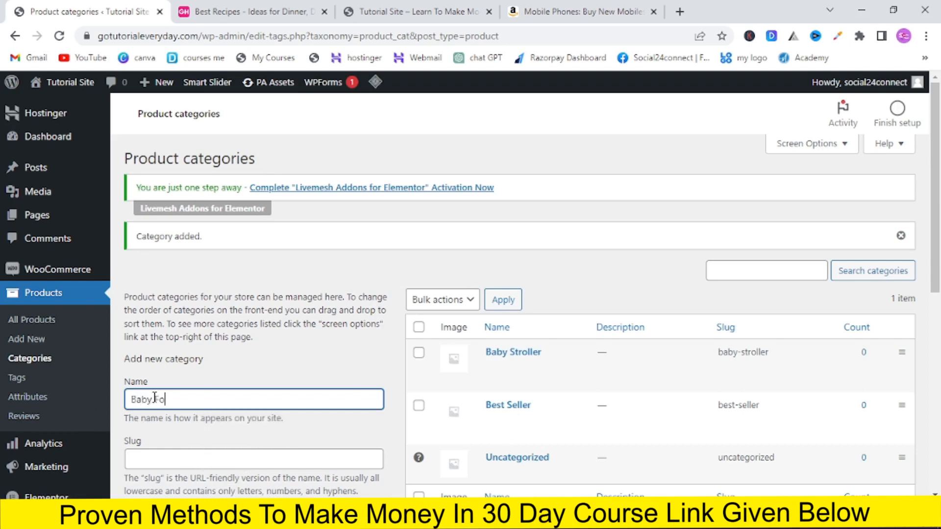
pyautogui.click(150, 451)
pyautogui.write('Baby')
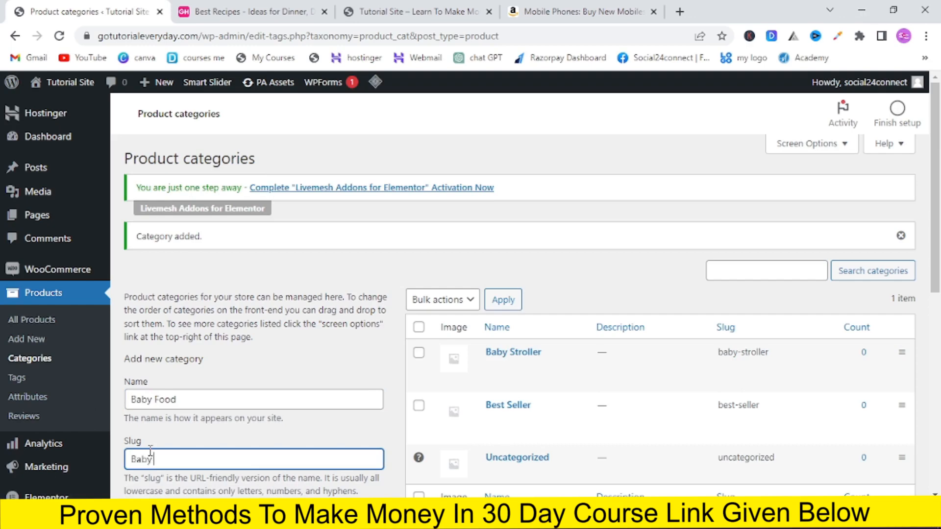
pyautogui.write(' Food')
pyautogui.scroll(-5, 334, 431)
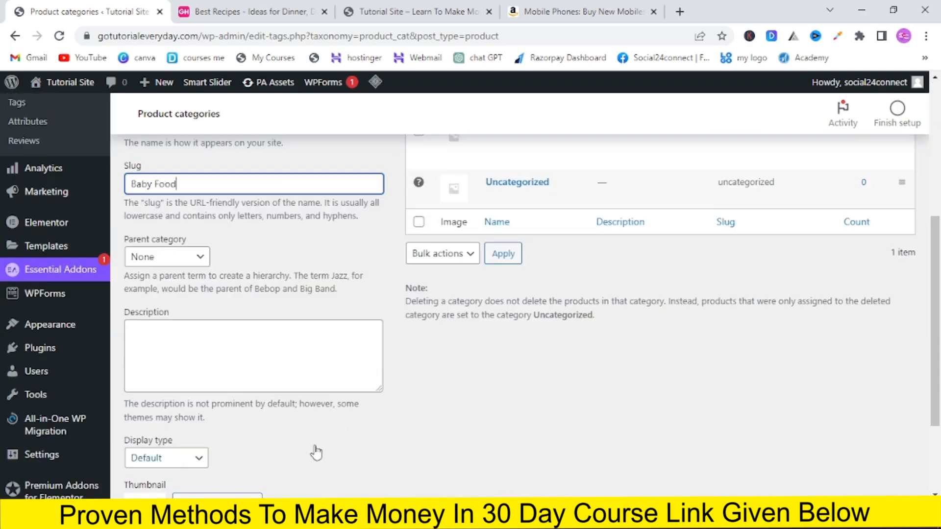
pyautogui.scroll(-3, 316, 454)
pyautogui.click(162, 428)
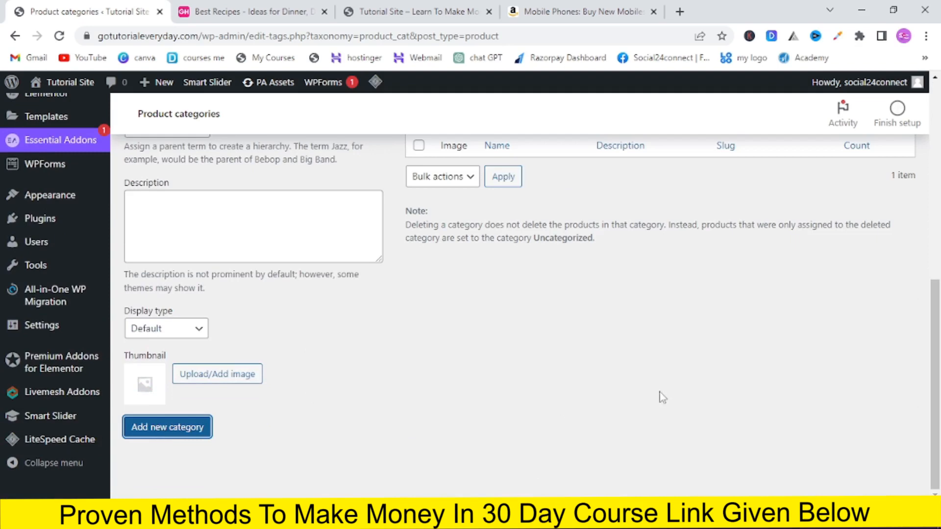
pyautogui.scroll(5, 645, 401)
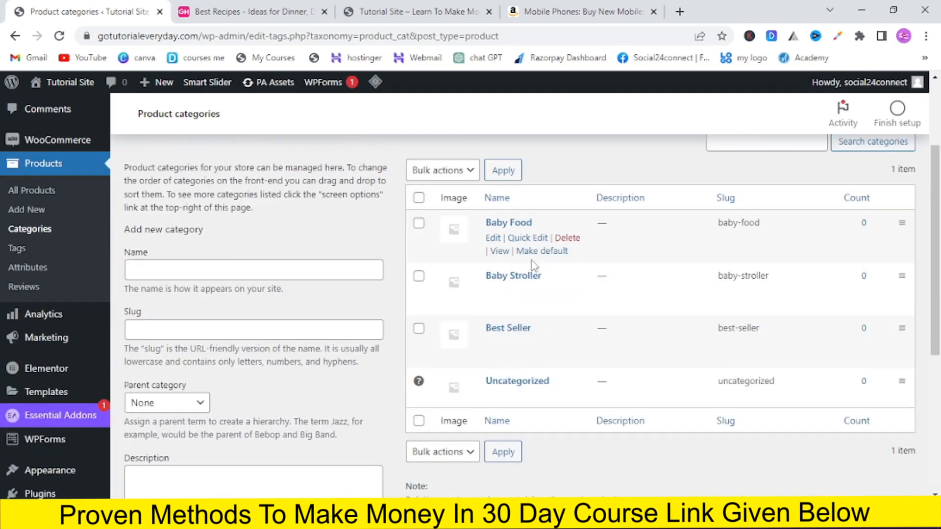
# Add a product category with the name and slug "Baby Toys", without a parent category
pyautogui.click(141, 275)
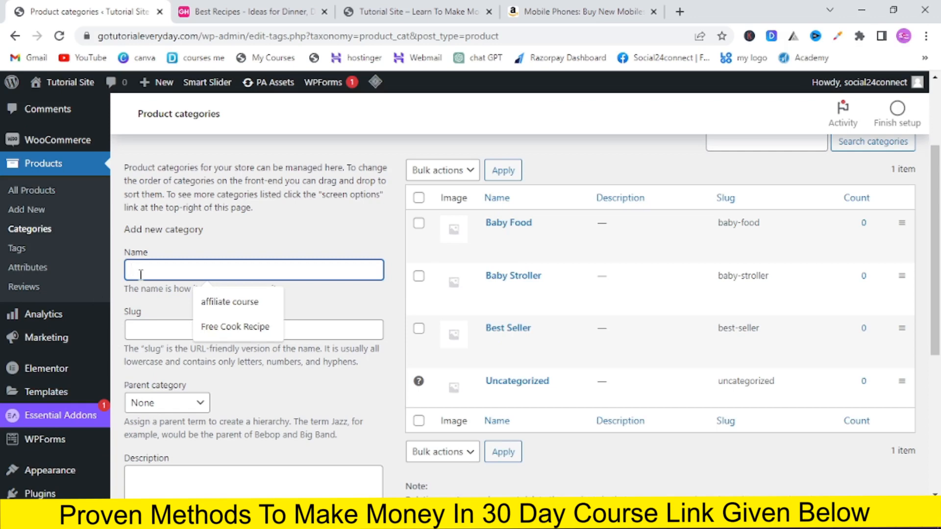
pyautogui.write('Baby')
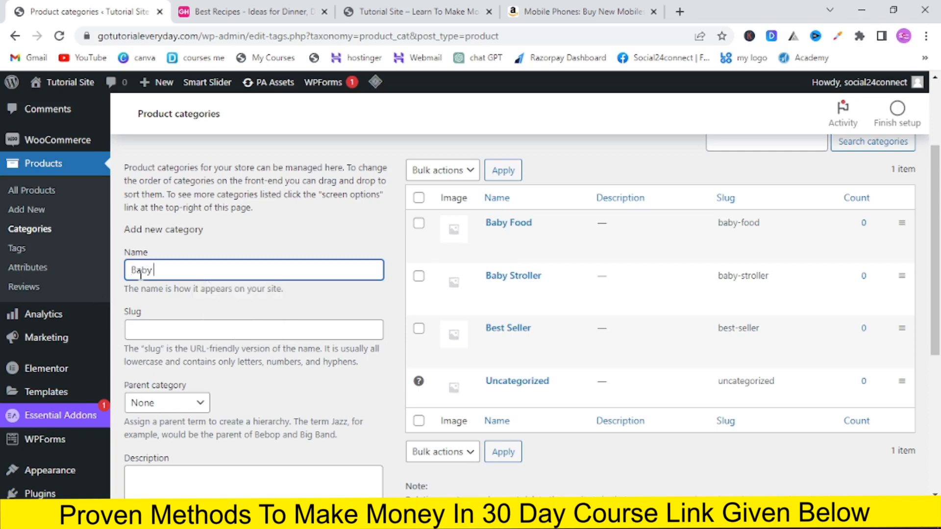
pyautogui.write(' Play')
pyautogui.press('BackSpace')
pyautogui.click(137, 323)
pyautogui.write('Baby Toys')
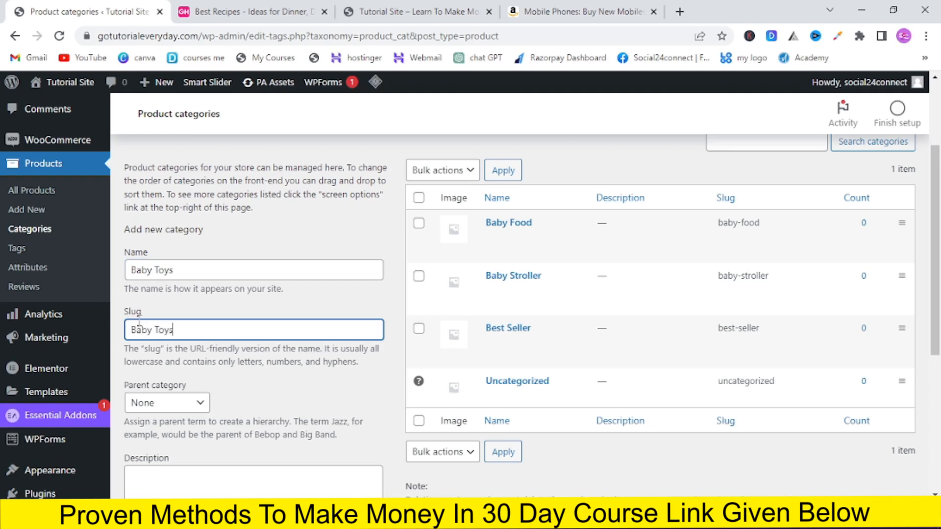
pyautogui.scroll(-5, 139, 321)
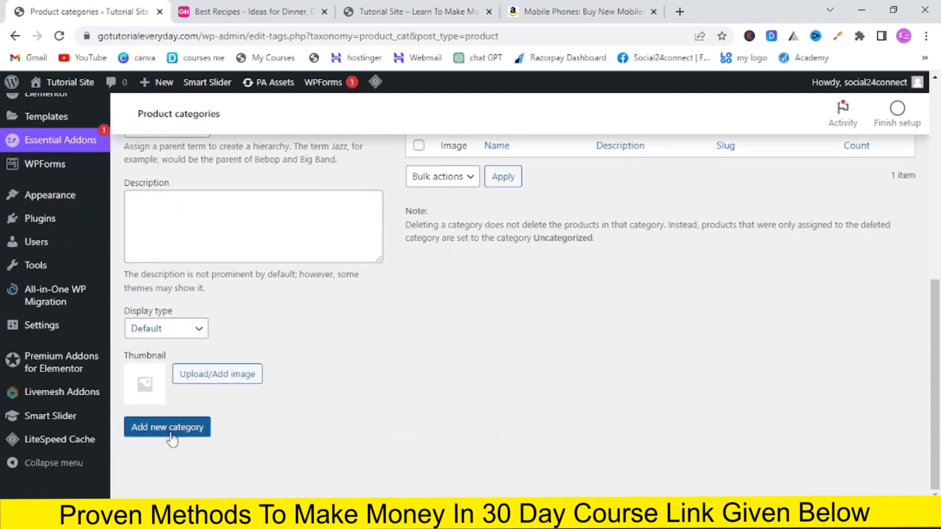
pyautogui.click(168, 438)
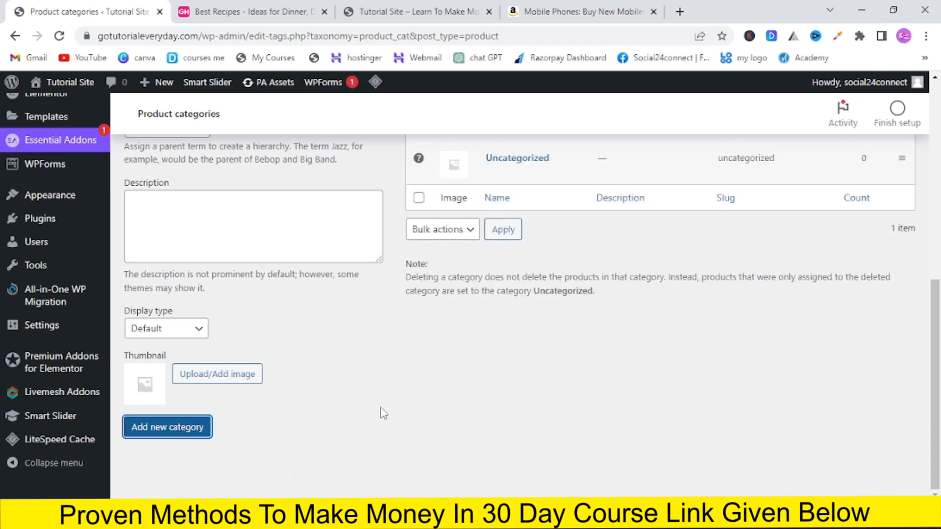
pyautogui.scroll(4, 472, 314)
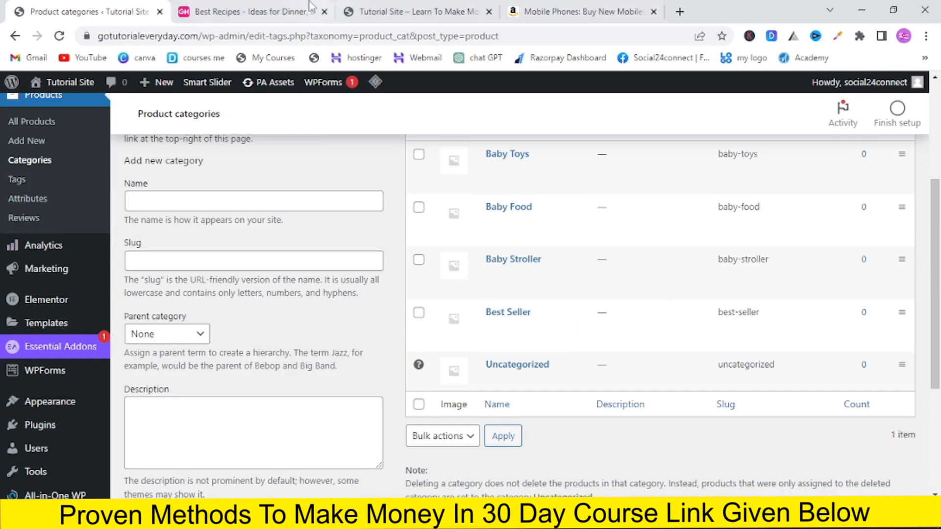
# View Good Housekeeping's site categories, and search "make money online" to open NerdWallet's 25 Ways article and examine its Guides & Tips topics
pyautogui.click(242, 10)
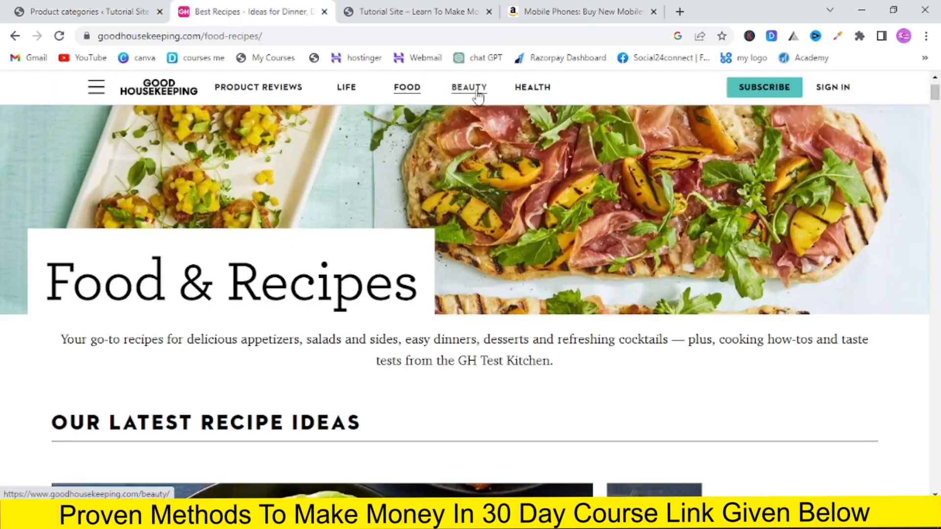
pyautogui.click(680, 11)
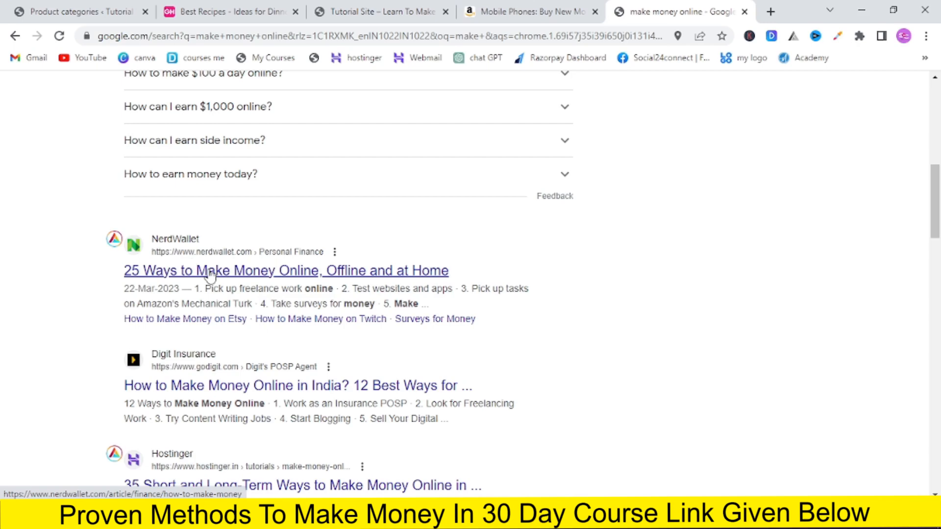
pyautogui.click(210, 273)
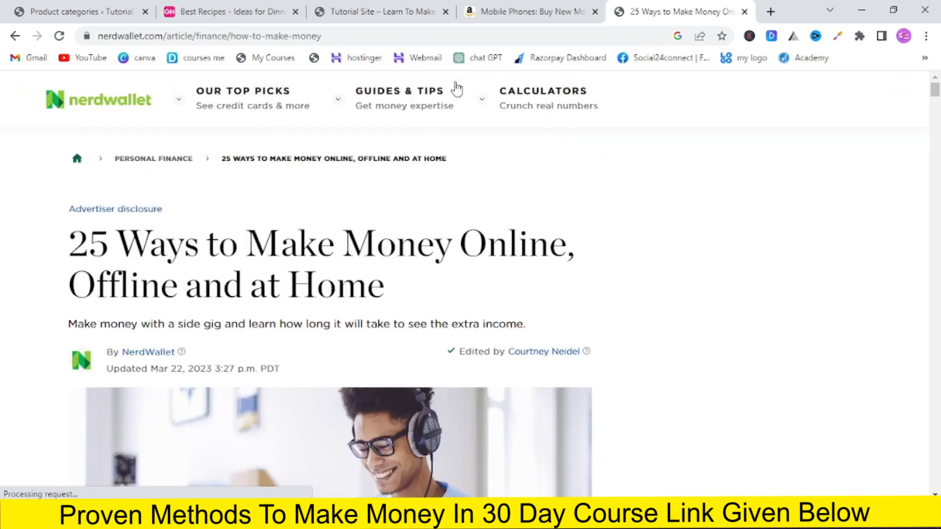
pyautogui.click(416, 100)
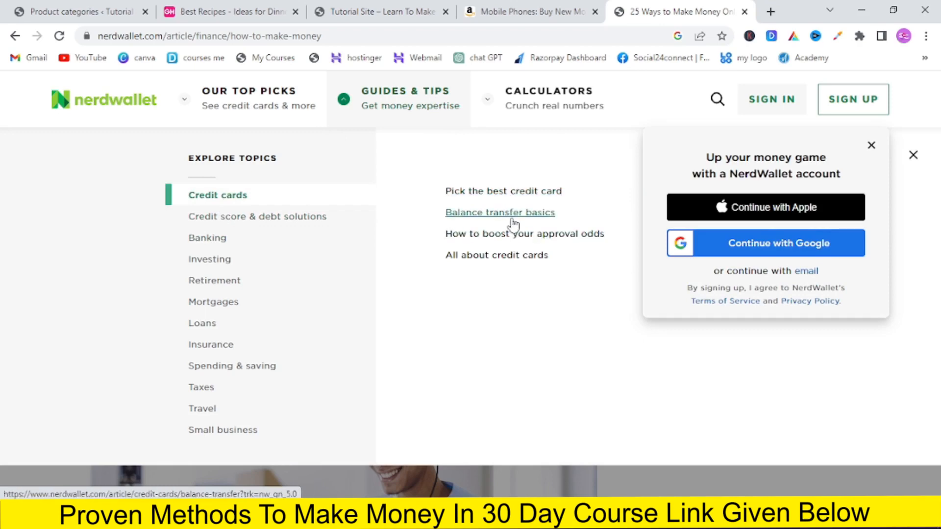
# Switch to the Amazon site, open its TV & Home Entertainment category and examine the products listed there
pyautogui.click(544, 10)
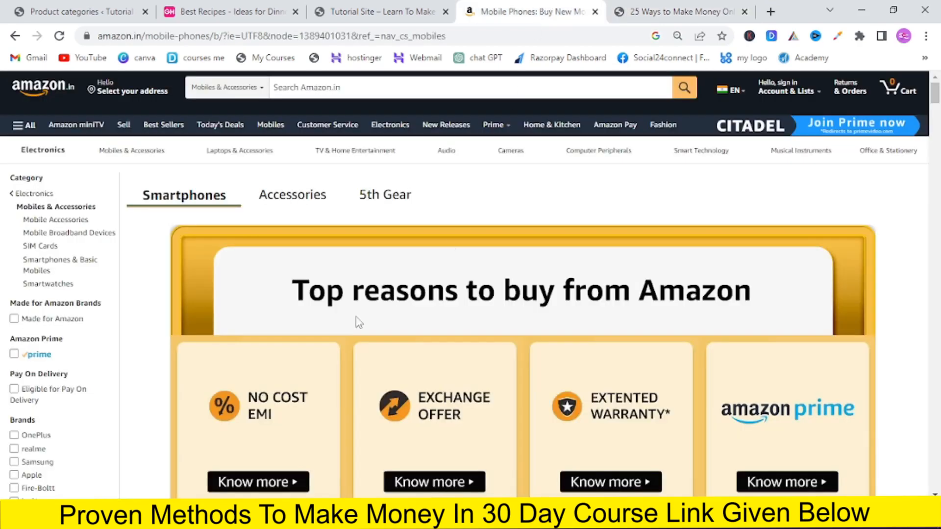
pyautogui.click(354, 156)
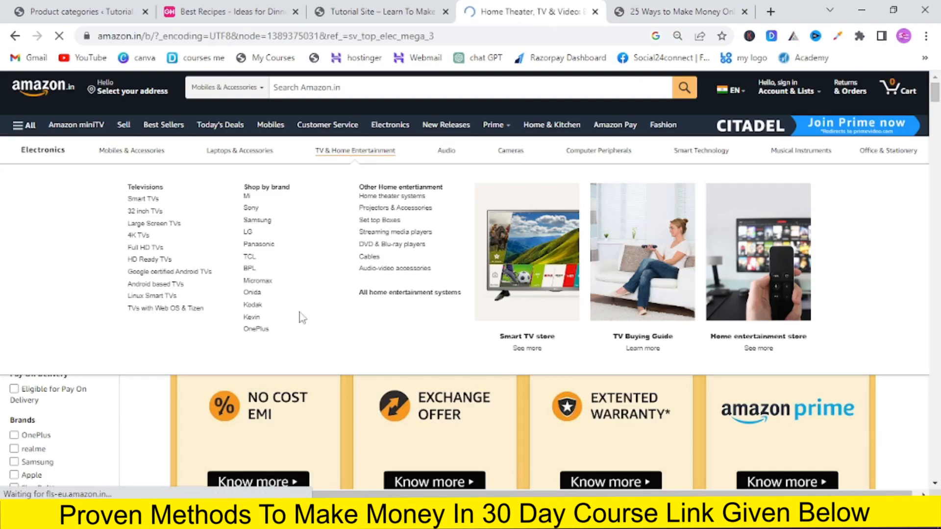
pyautogui.scroll(-5, 527, 271)
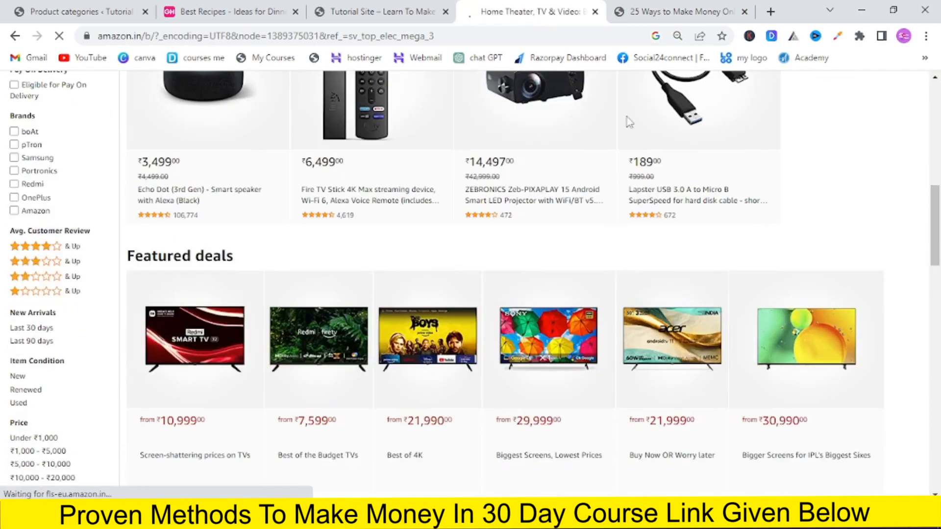
# Open NerdWallet's "Pick the best credit card" guide from the Credit cards topic and compare its content with Amazon's product page
pyautogui.click(682, 11)
pyautogui.click(379, 114)
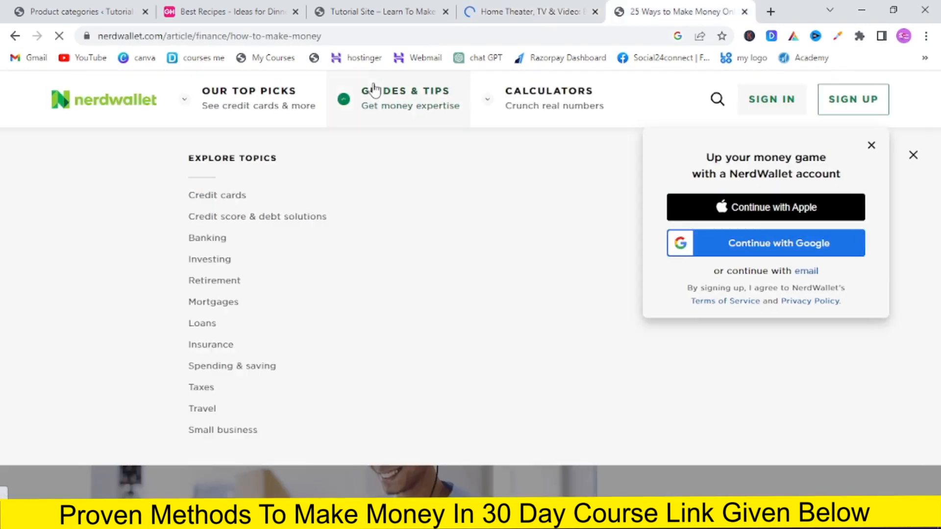
pyautogui.click(267, 116)
pyautogui.click(393, 111)
pyautogui.moveTo(201, 200)
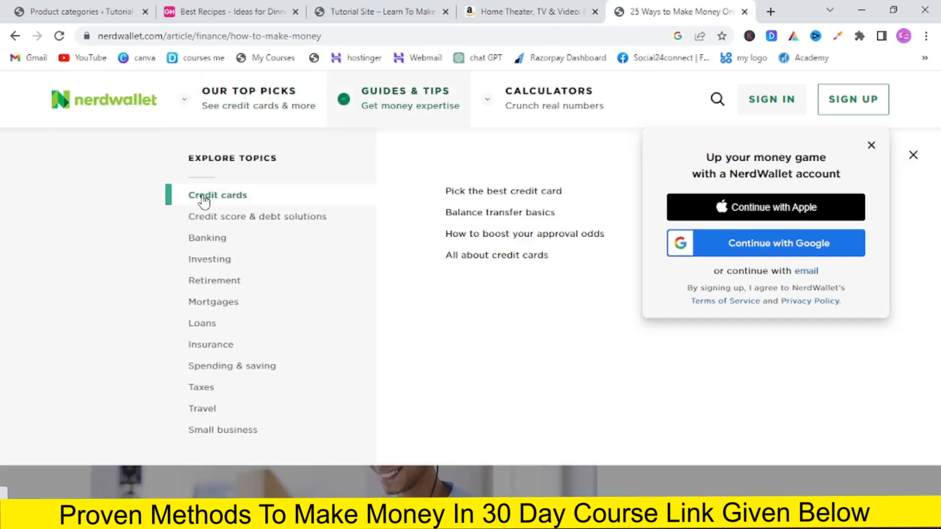
pyautogui.click(546, 196)
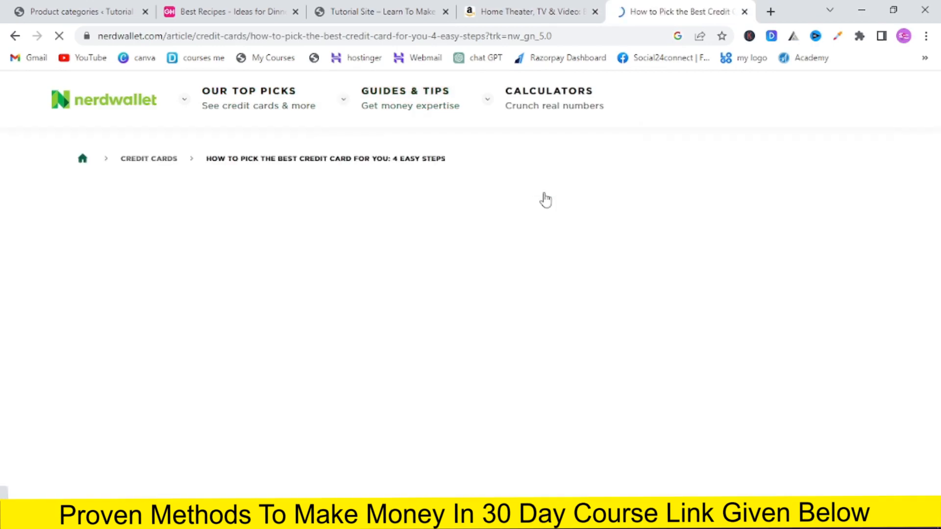
pyautogui.scroll(-15, 545, 200)
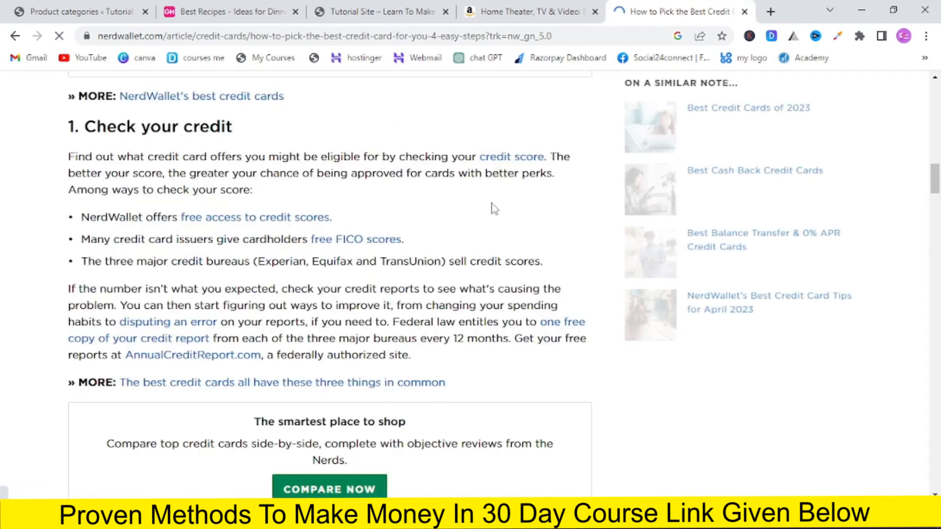
pyautogui.click(489, 23)
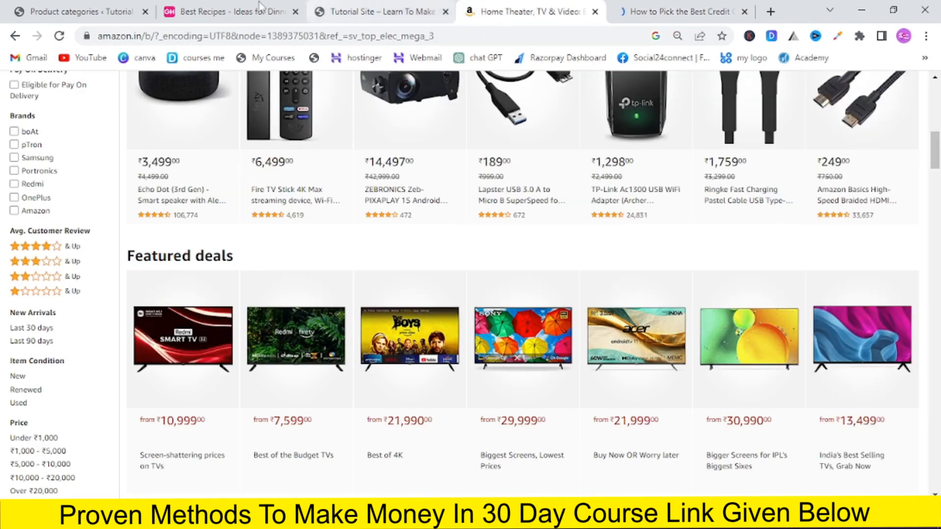
# Return to the WordPress admin and open the categories page for posts
pyautogui.click(90, 15)
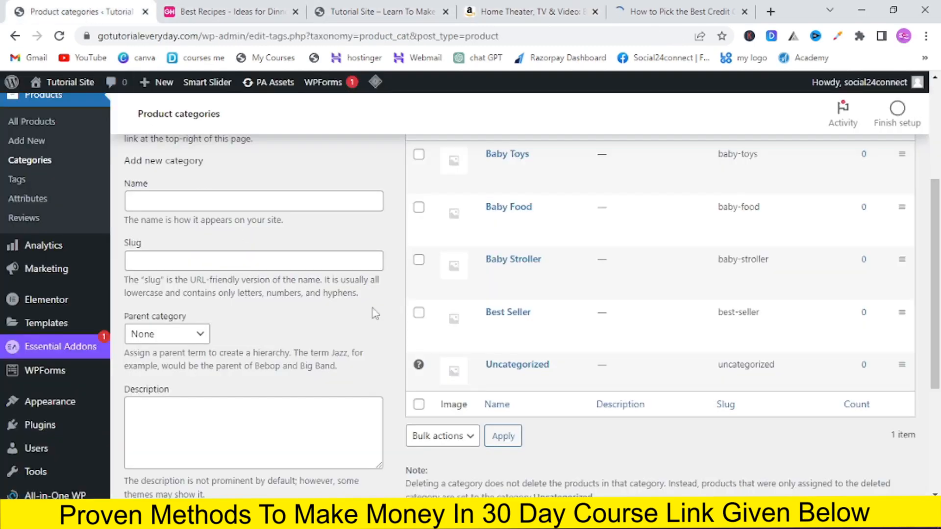
pyautogui.scroll(4, 454, 320)
pyautogui.moveTo(30, 171)
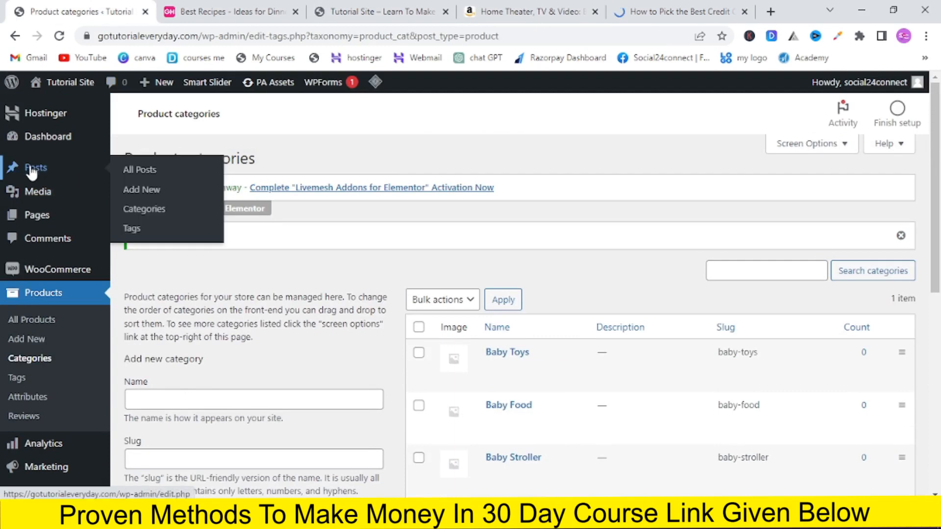
pyautogui.click(141, 209)
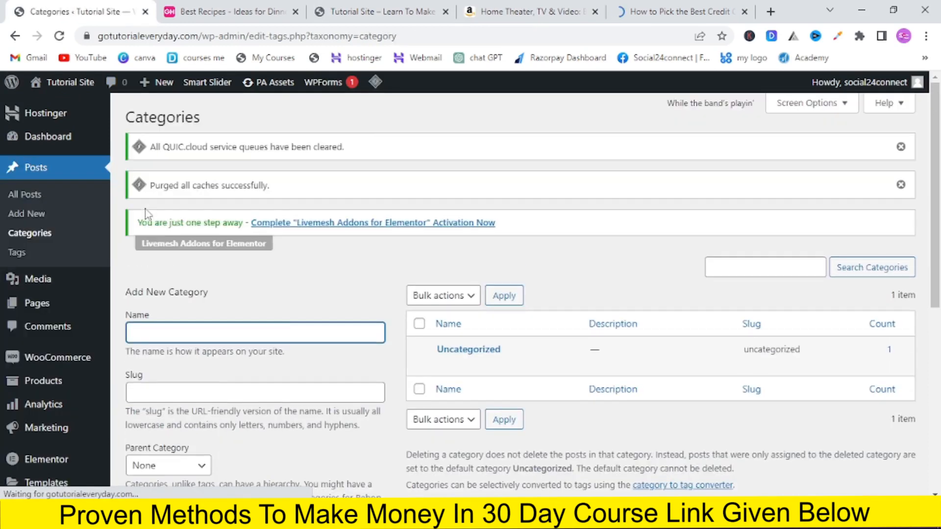
# Add a post category with the name and slug "Baby Food", without a parent category
pyautogui.click(147, 337)
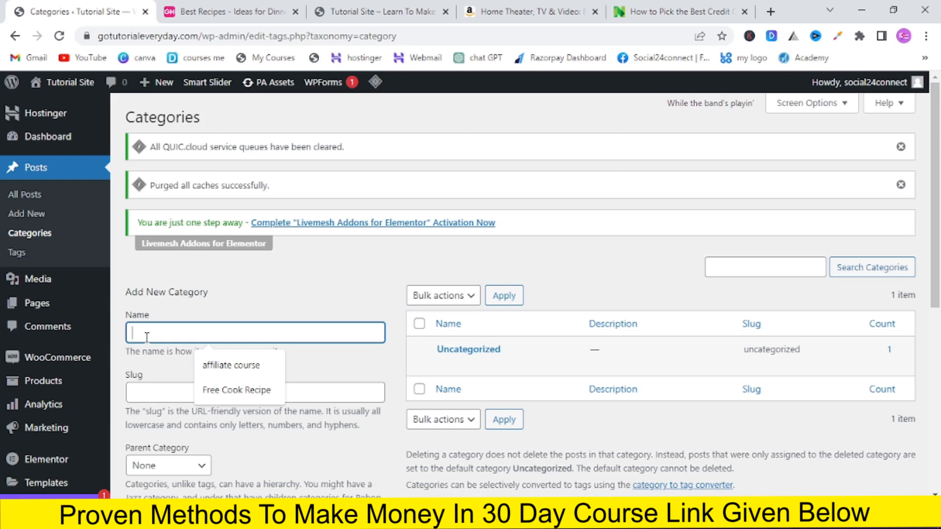
pyautogui.write('Bab')
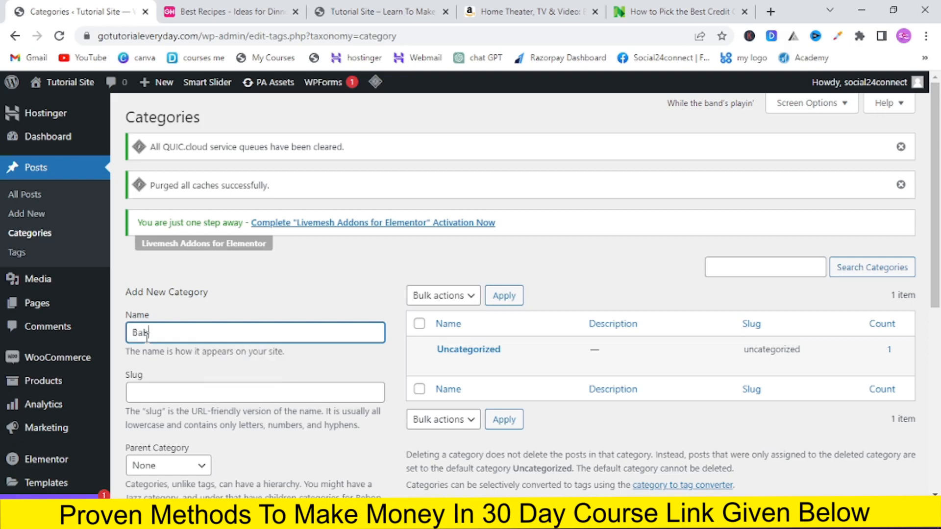
pyautogui.write('y Food')
pyautogui.click(145, 395)
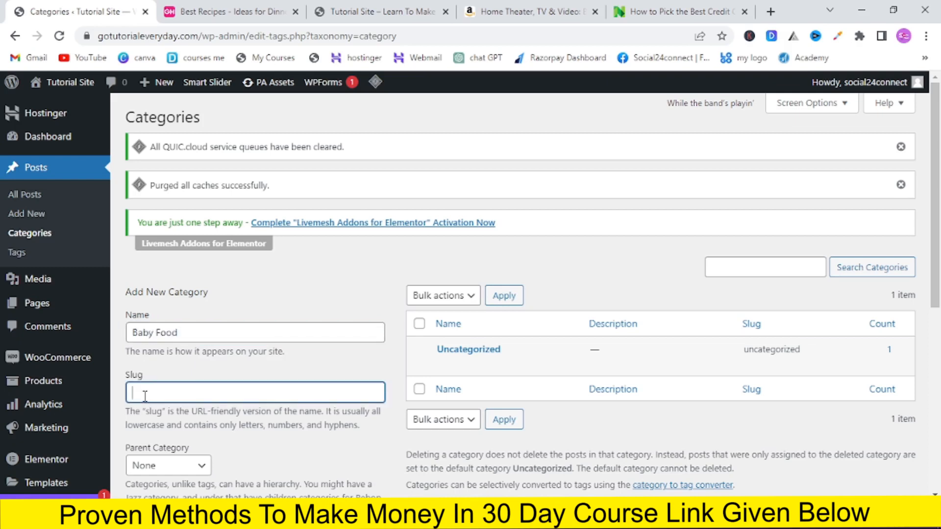
pyautogui.write('Baby Food')
pyautogui.scroll(-4, 143, 393)
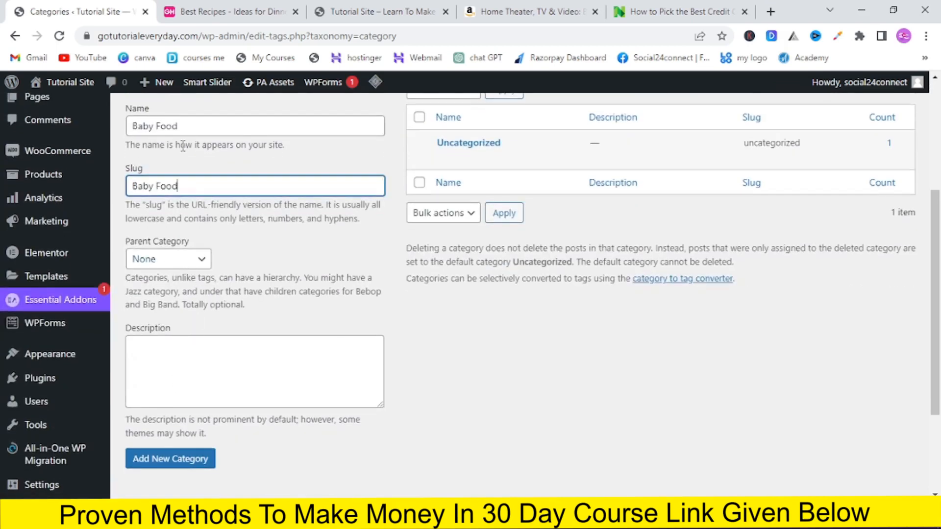
pyautogui.click(157, 463)
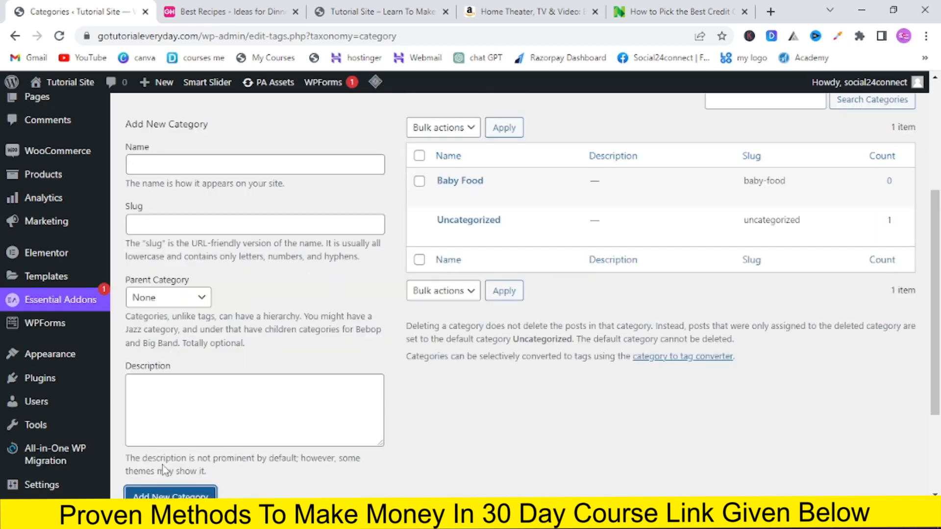
# Add a post category with the name and slug "Baby Strollers", without a parent category
pyautogui.press('space')
pyautogui.click(157, 163)
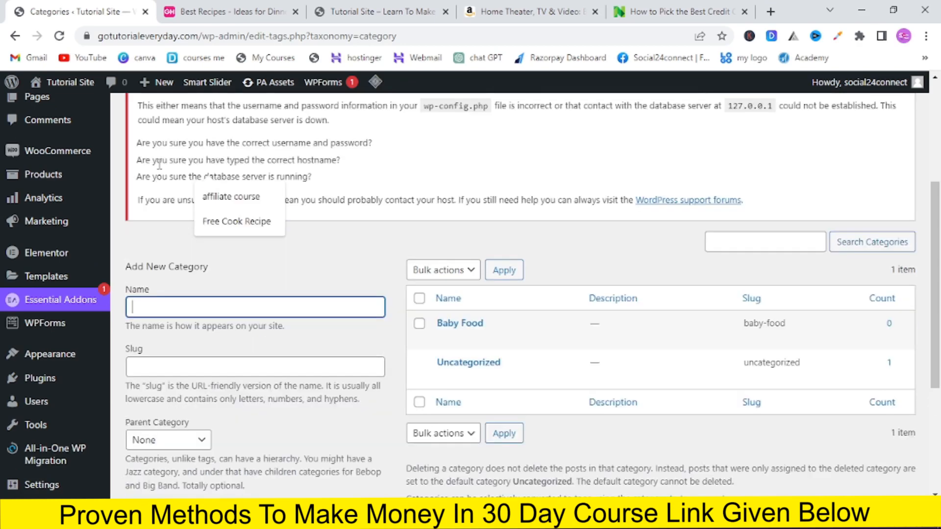
pyautogui.scroll(-4, 159, 165)
pyautogui.scroll(1, 157, 161)
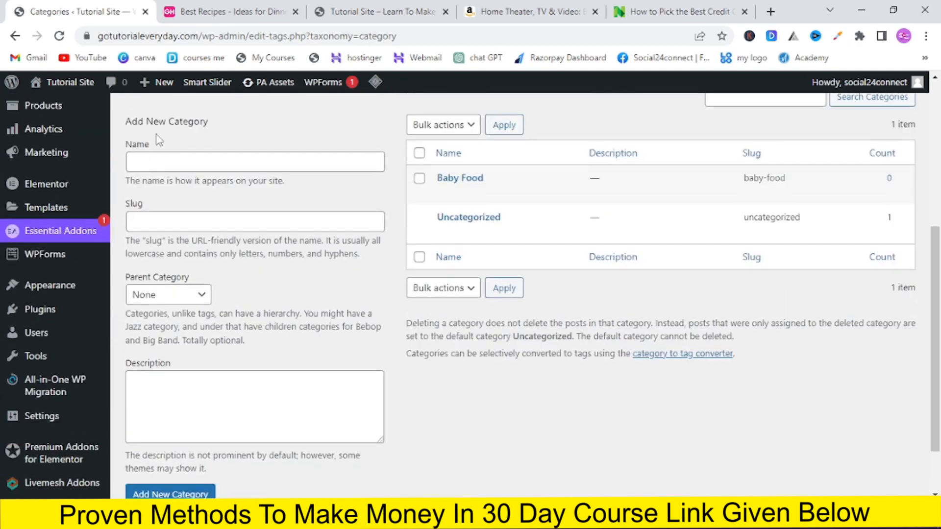
pyautogui.click(151, 161)
pyautogui.write('Baby ')
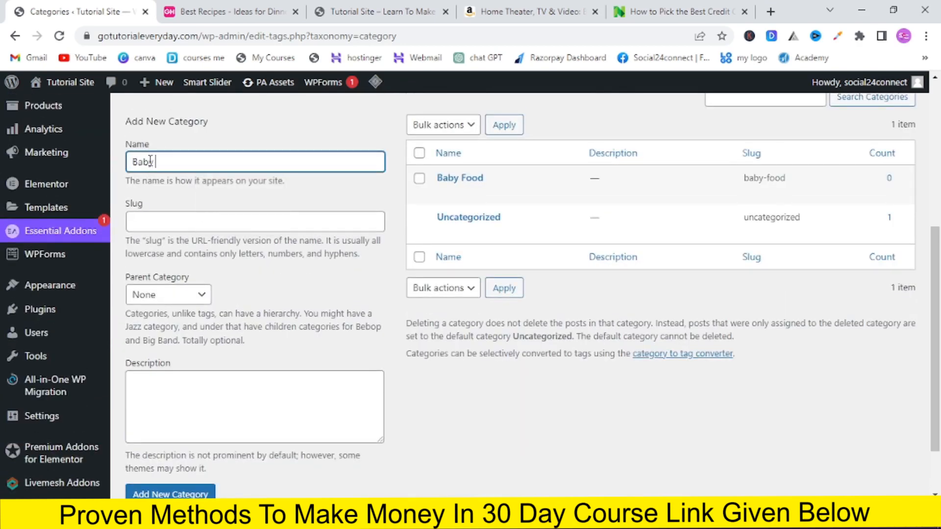
pyautogui.write('Strollers')
pyautogui.click(159, 228)
pyautogui.write('Baby Str')
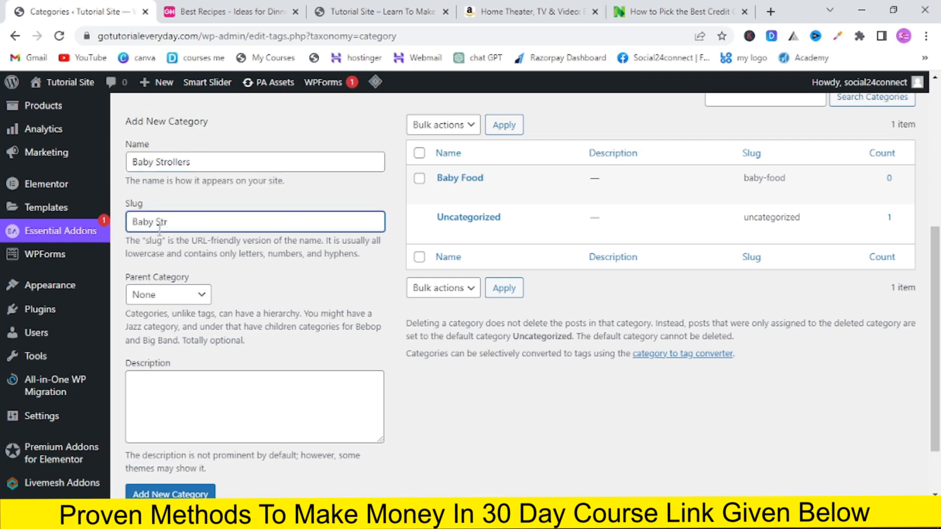
pyautogui.write('ollers')
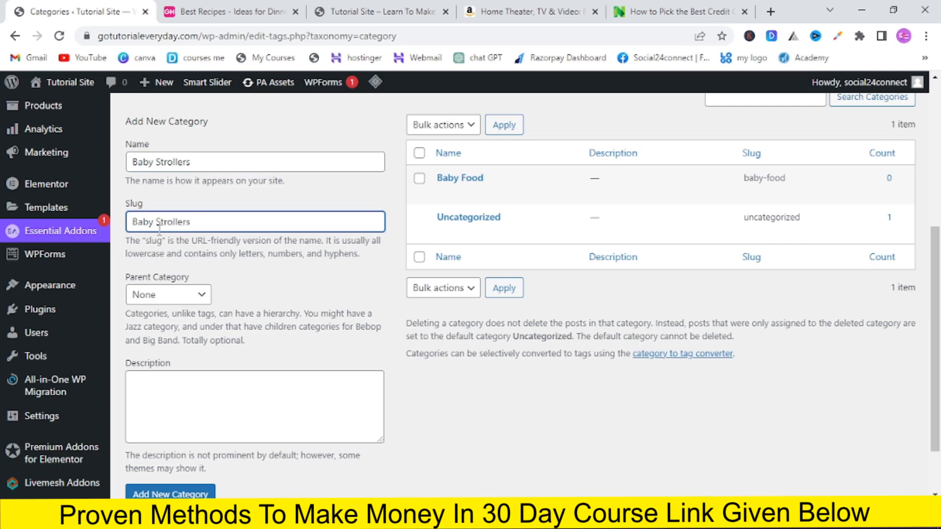
pyautogui.click(185, 494)
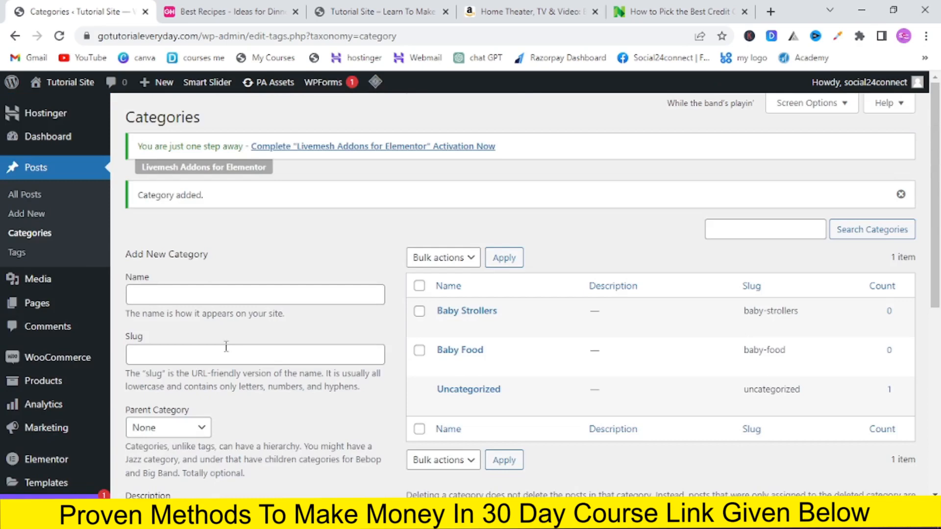
# Add a post category with the name and slug "Baby Toys", without a parent category
pyautogui.click(187, 294)
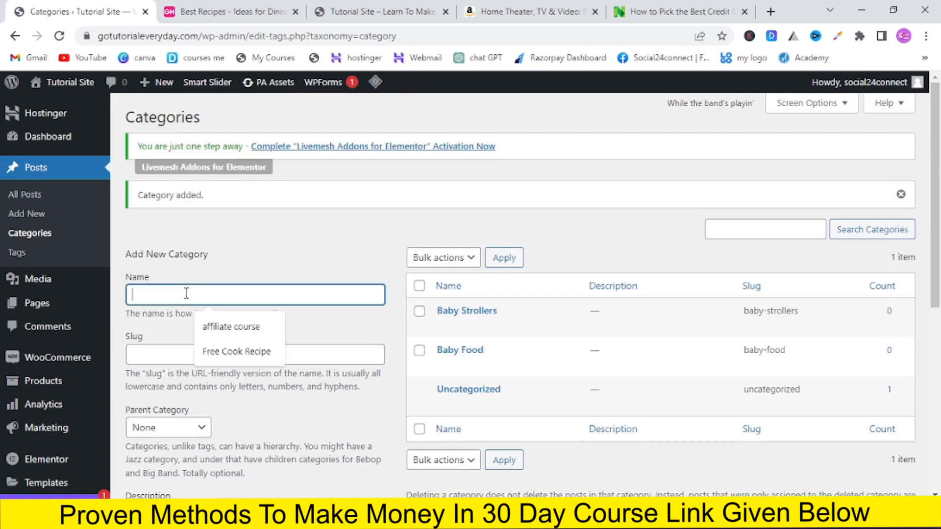
pyautogui.write('Baby ')
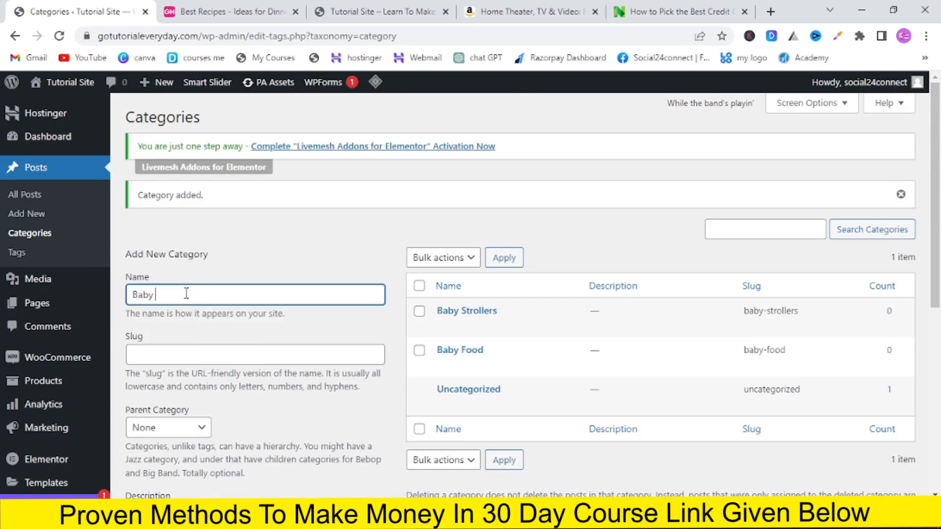
pyautogui.write('Toys')
pyautogui.click(148, 359)
pyautogui.write('Bab')
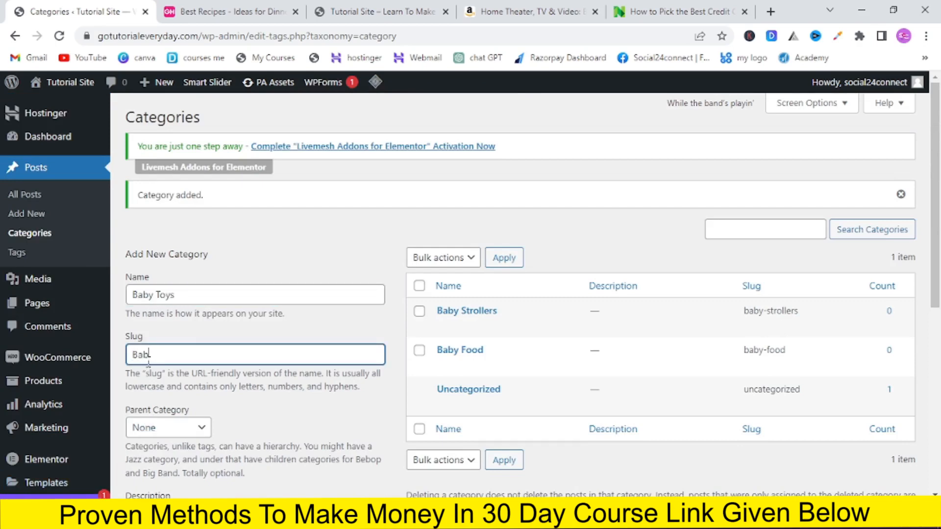
pyautogui.write('y Toys')
pyautogui.scroll(-5, 152, 363)
pyautogui.click(156, 362)
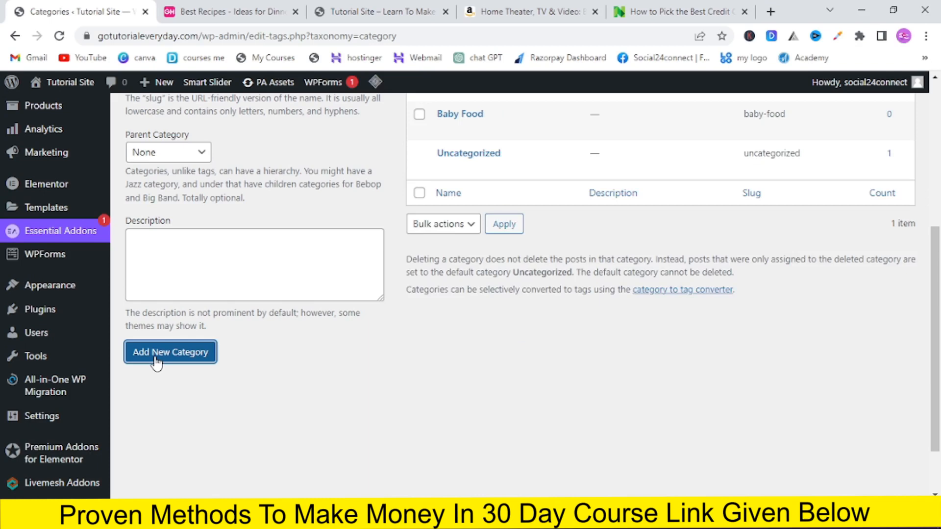
pyautogui.scroll(4, 244, 361)
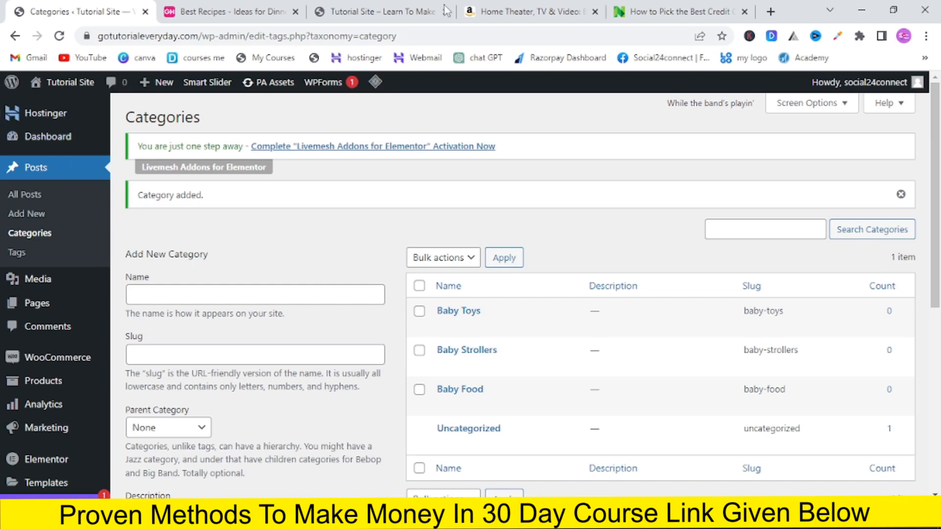
# View the Tutorial Site front page and examine the product categories on Amazon's Home Theater, TV & Video page
pyautogui.click(388, 11)
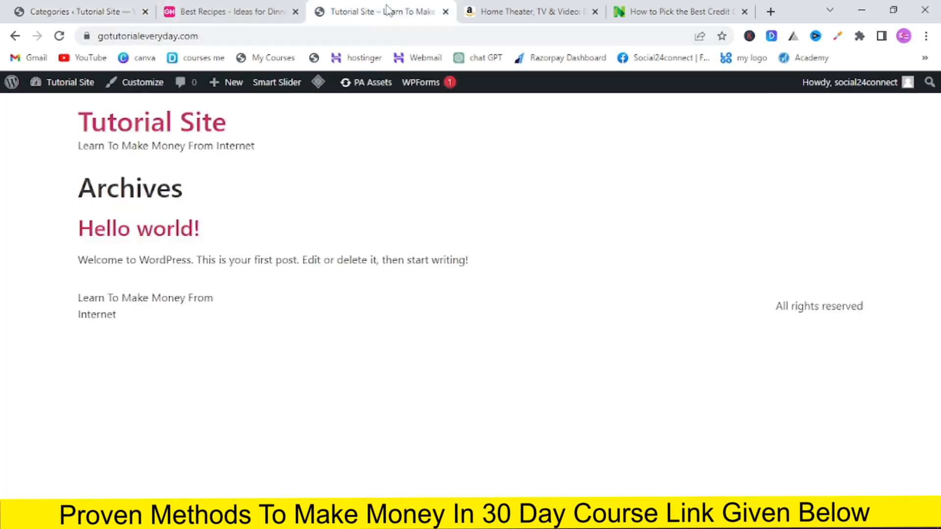
pyautogui.click(554, 19)
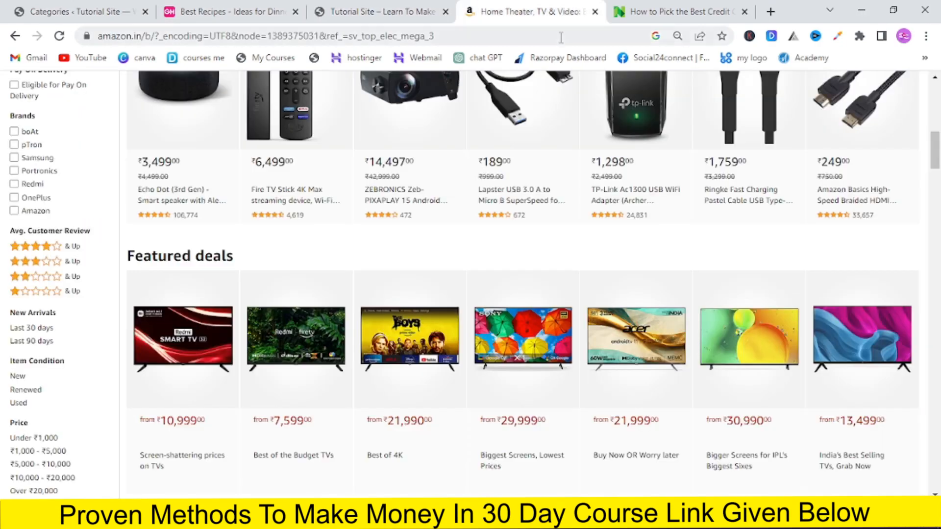
pyautogui.scroll(10, 539, 178)
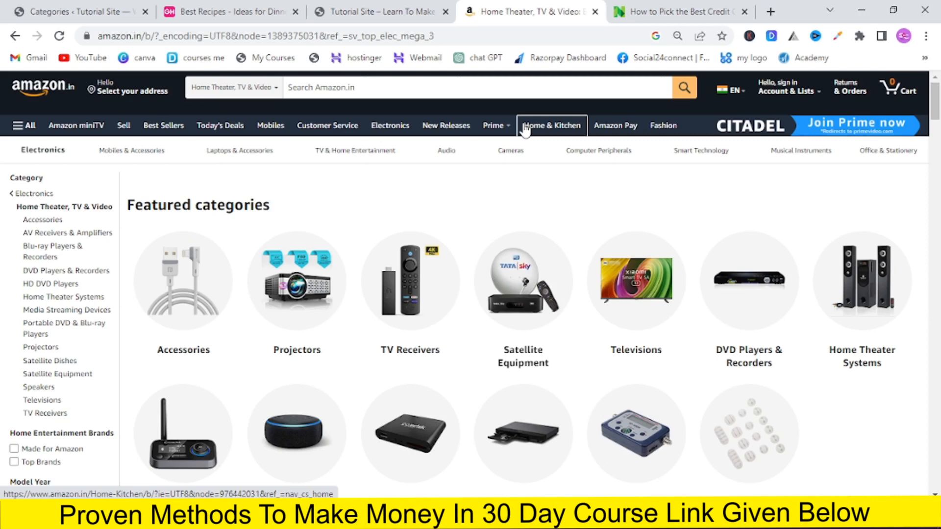
pyautogui.moveTo(494, 125)
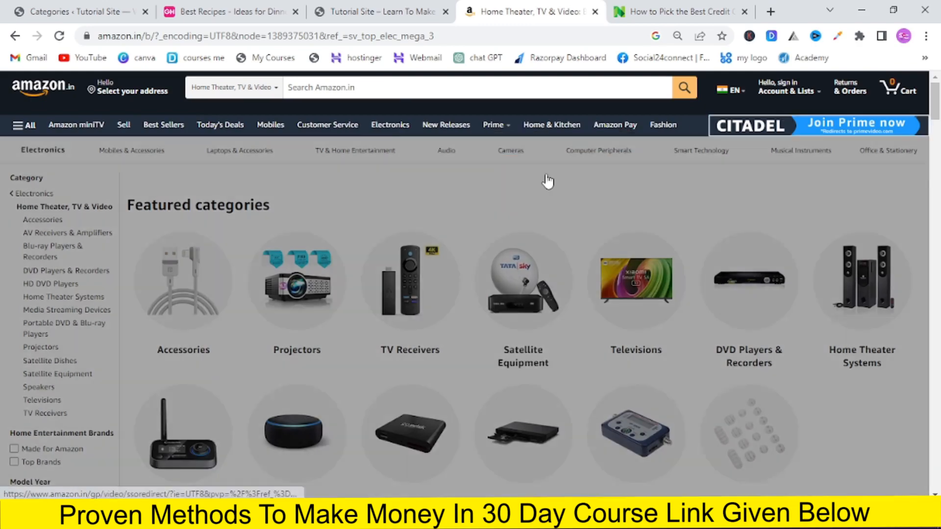
# Examine the topics under NerdWallet's Our Top Picks and Guides & Tips, including the articles grouped under each topic
pyautogui.click(694, 13)
pyautogui.scroll(17, 178, 333)
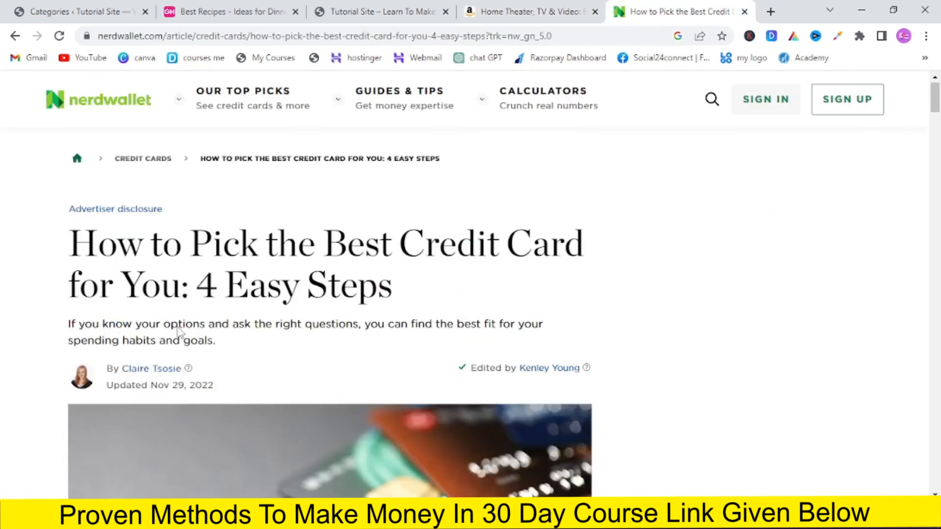
pyautogui.moveTo(229, 103)
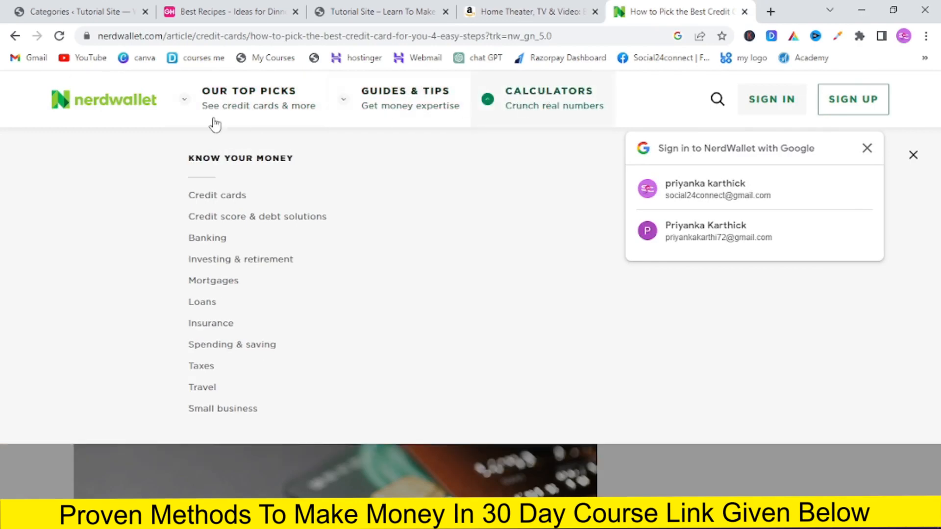
pyautogui.moveTo(399, 104)
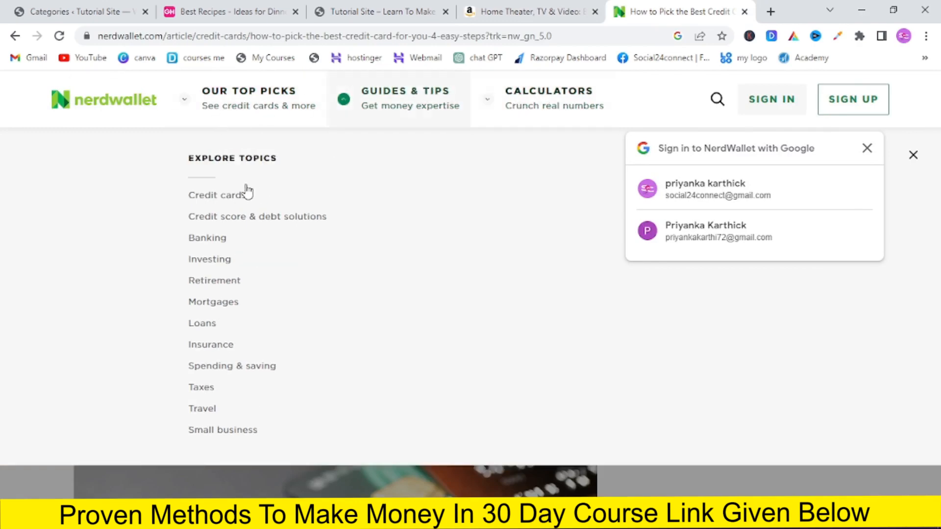
pyautogui.moveTo(230, 196)
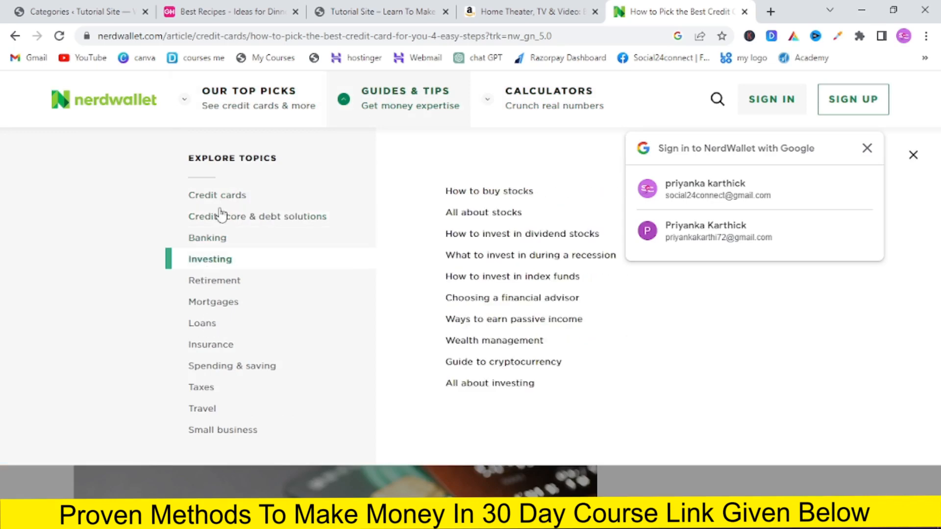
# Switch from NerdWallet back to the Tutorial Site admin and open the page for managing navigation menus
pyautogui.moveTo(238, 280)
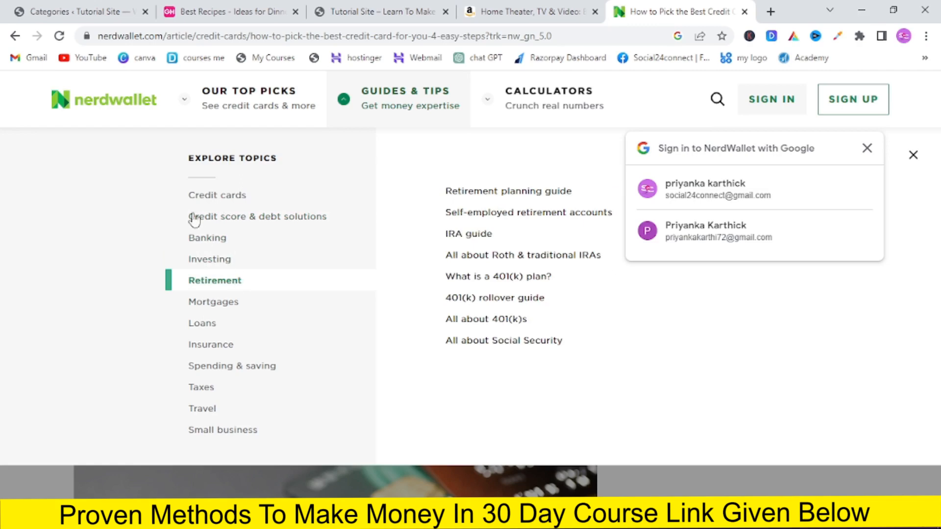
pyautogui.click(108, 7)
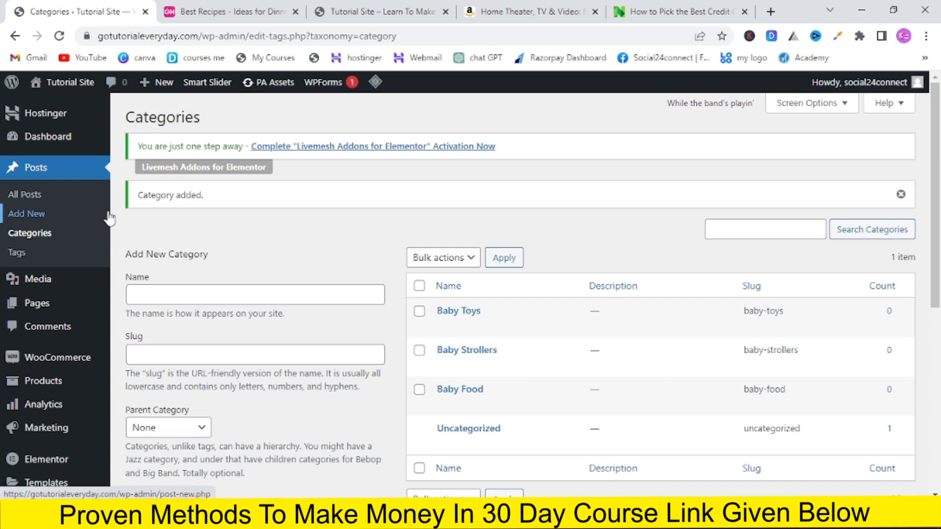
pyautogui.moveTo(53, 274)
pyautogui.scroll(-3, 49, 362)
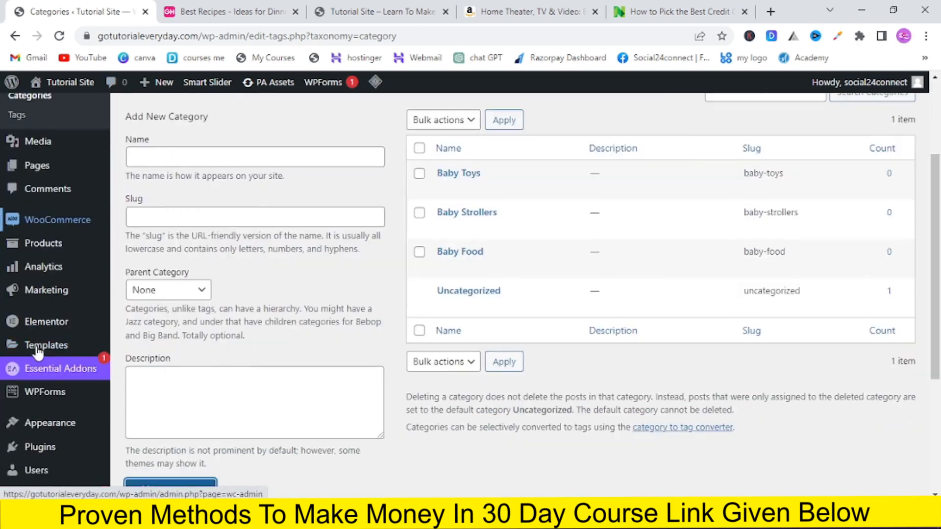
pyautogui.moveTo(55, 428)
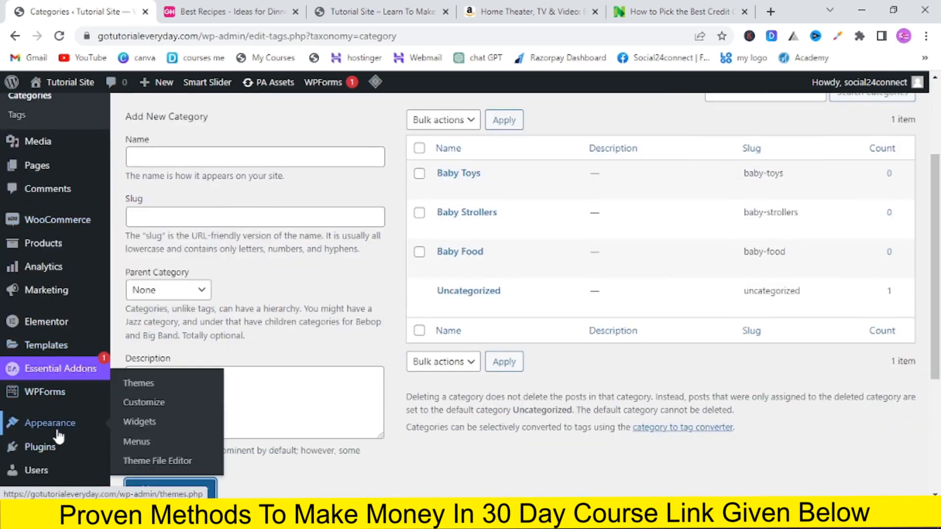
pyautogui.click(131, 444)
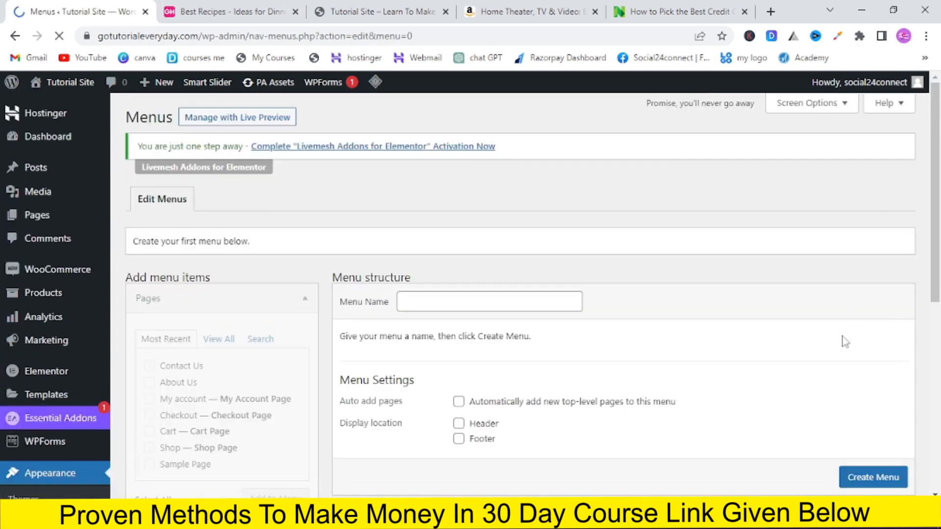
# Create a navigation menu named "Main Menu"
pyautogui.click(424, 304)
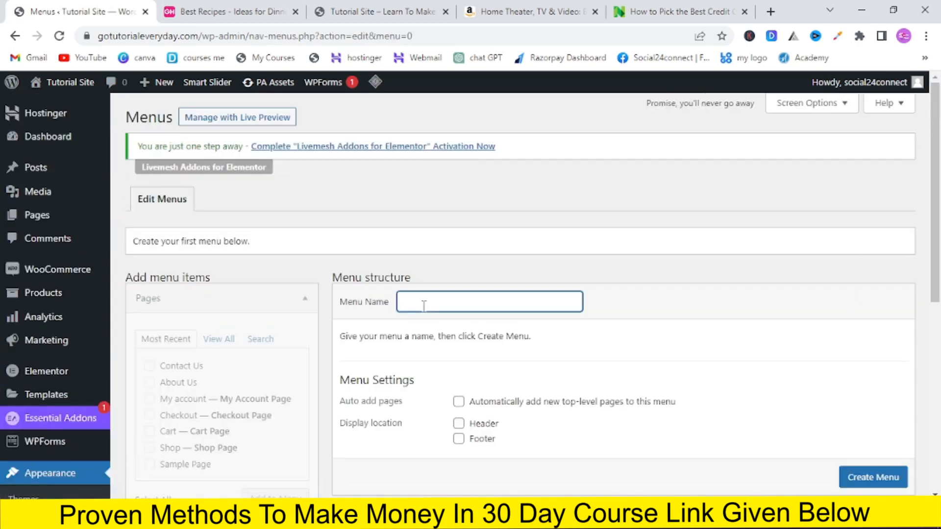
pyautogui.write('Main Menu')
pyautogui.scroll(-4, 490, 324)
pyautogui.scroll(4, 487, 322)
pyautogui.click(868, 478)
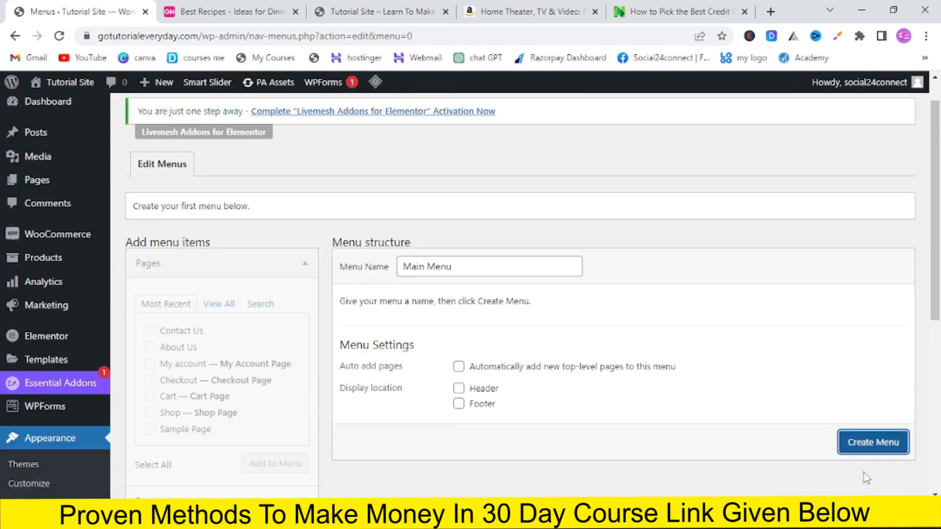
pyautogui.click(867, 446)
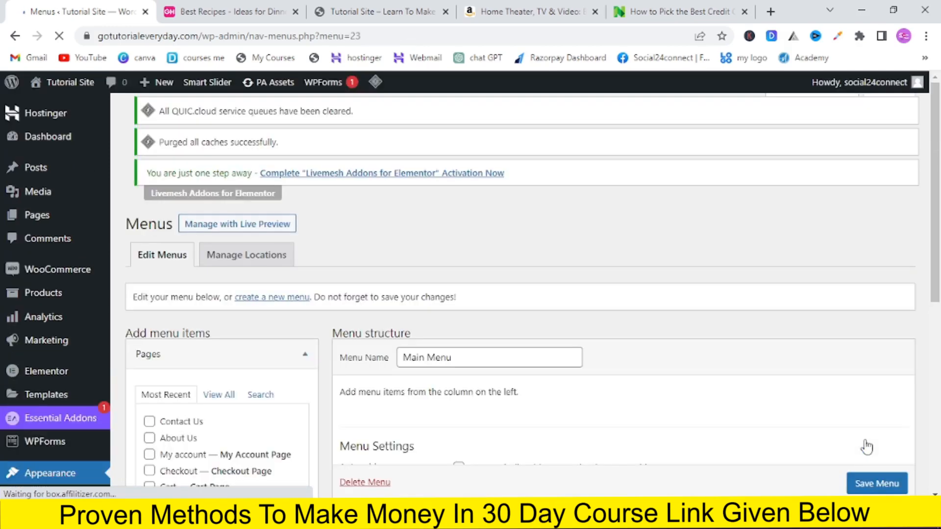
# Set Main Menu to add new top-level pages automatically and display in the Header, and save it
pyautogui.scroll(-3, 578, 363)
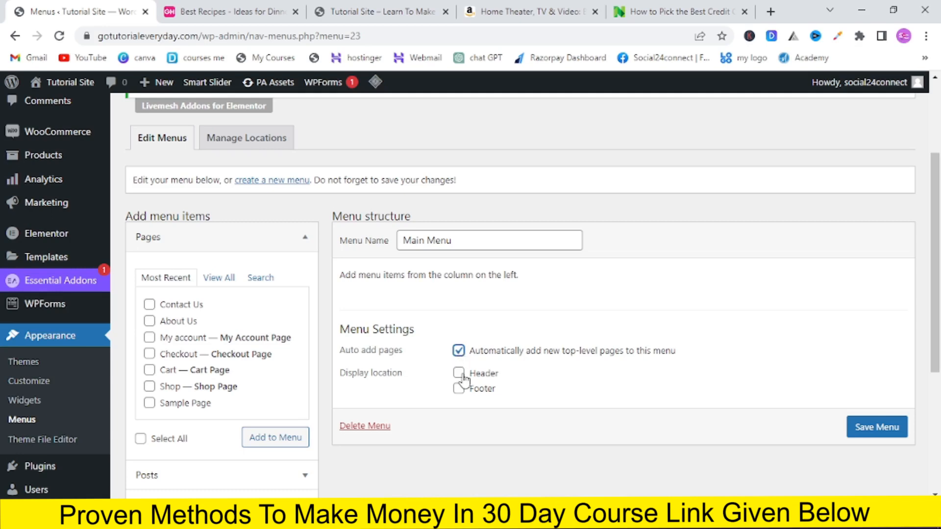
pyautogui.click(864, 431)
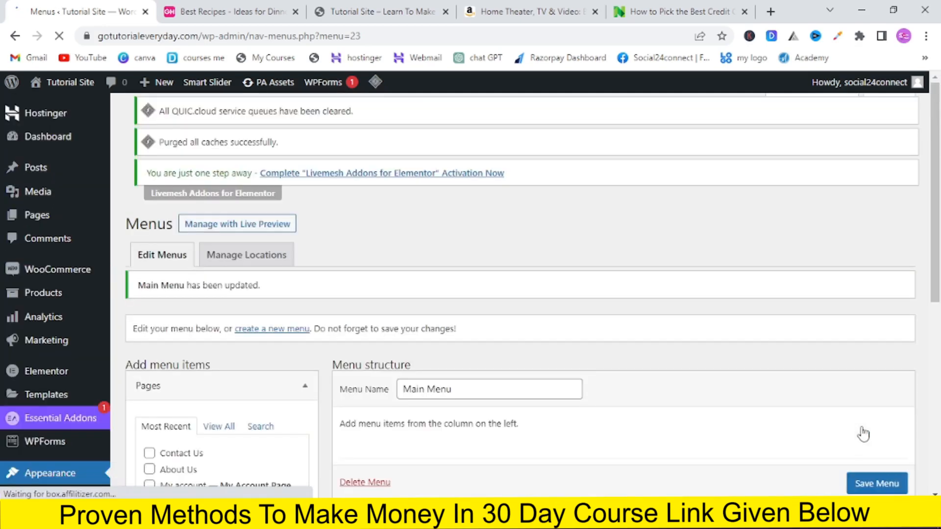
# Enable Product categories among the screen elements offered for adding menu items
pyautogui.scroll(1, 743, 426)
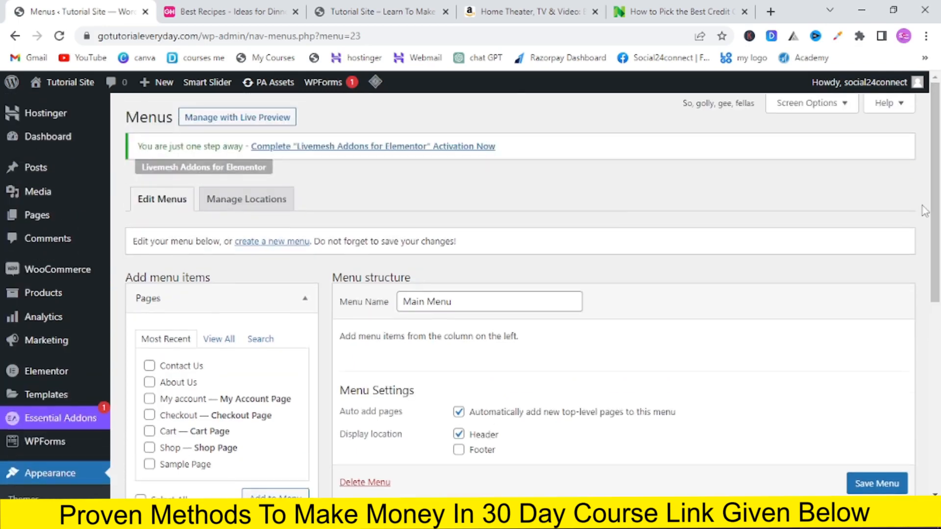
pyautogui.click(827, 109)
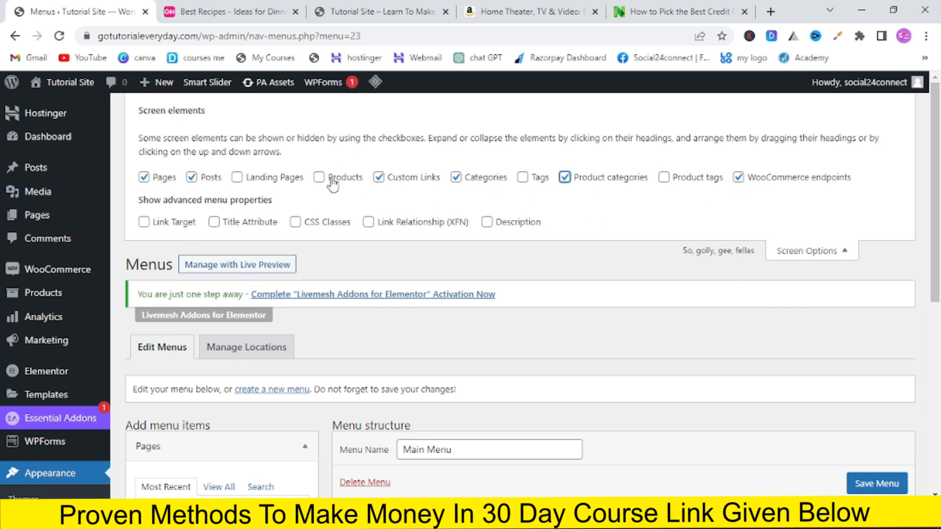
pyautogui.click(839, 257)
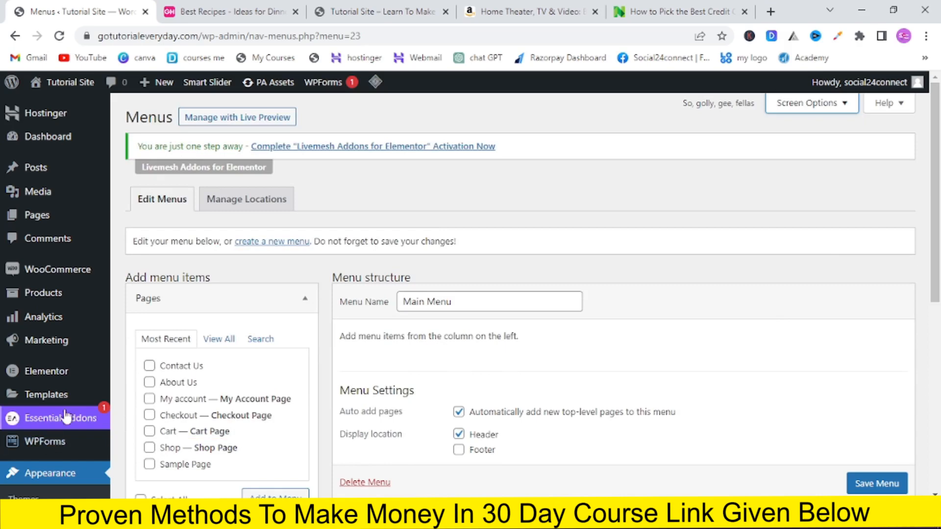
# Add the Home and Blog pages from the full page list to Main Menu
pyautogui.scroll(-1, 197, 395)
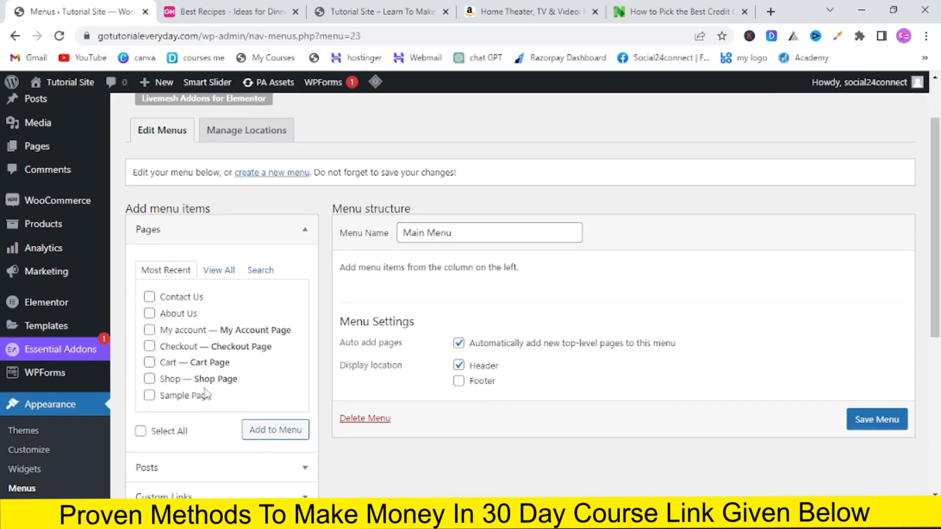
pyautogui.click(229, 277)
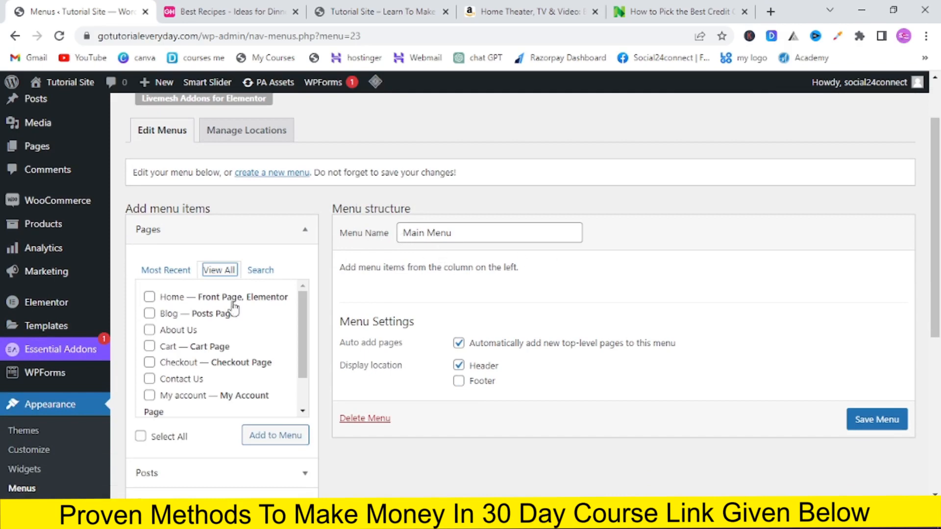
pyautogui.click(149, 296)
pyautogui.click(150, 314)
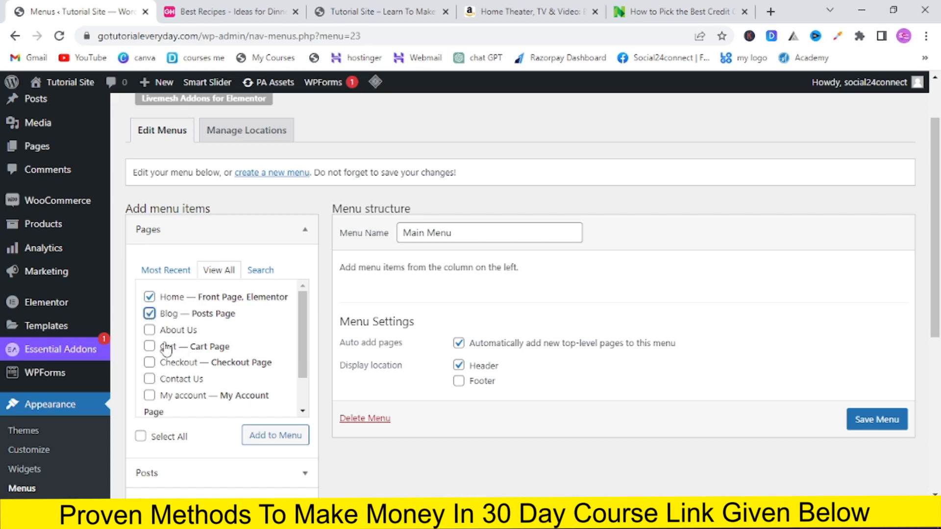
pyautogui.scroll(-1, 193, 374)
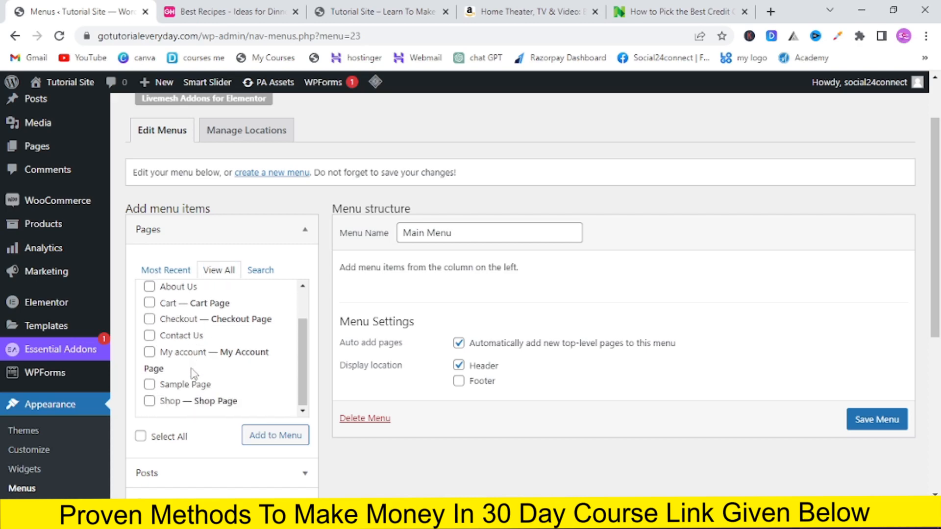
pyautogui.scroll(1, 194, 375)
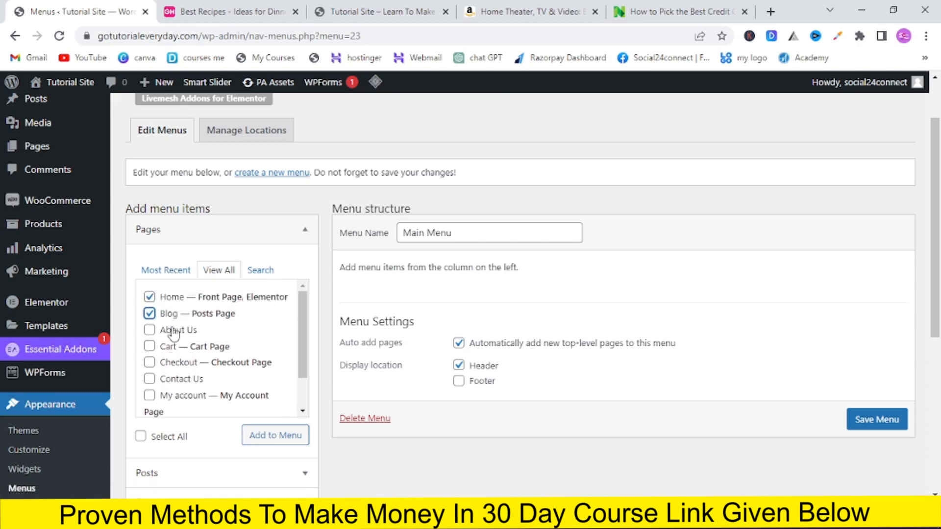
pyautogui.scroll(-1, 174, 333)
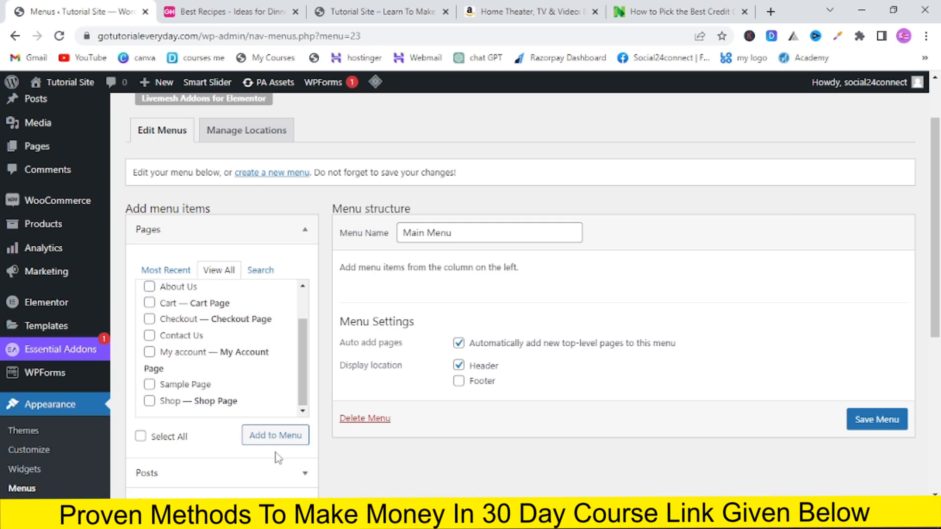
pyautogui.click(276, 435)
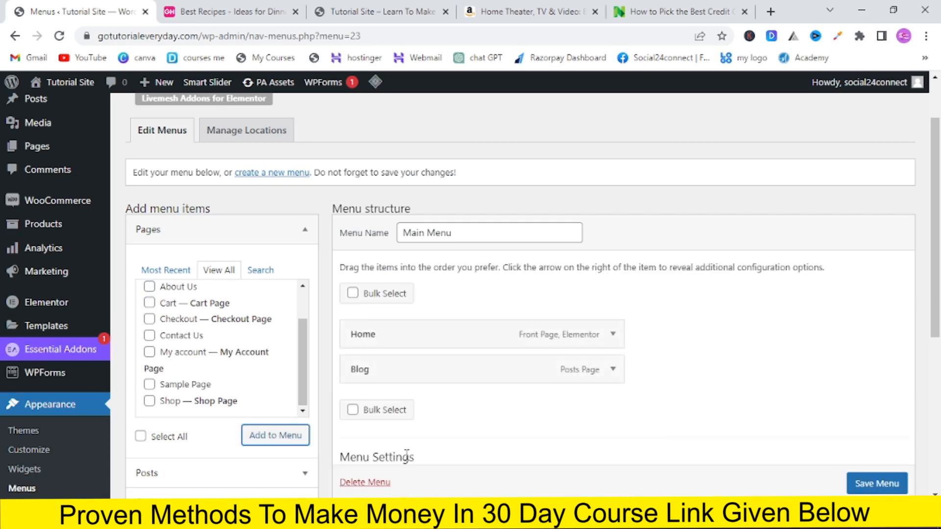
# Select the Cart page among the pages for Main Menu and save the menu
pyautogui.moveTo(477, 361); pyautogui.dragTo(436, 378)
pyautogui.scroll(2, 183, 377)
pyautogui.click(150, 347)
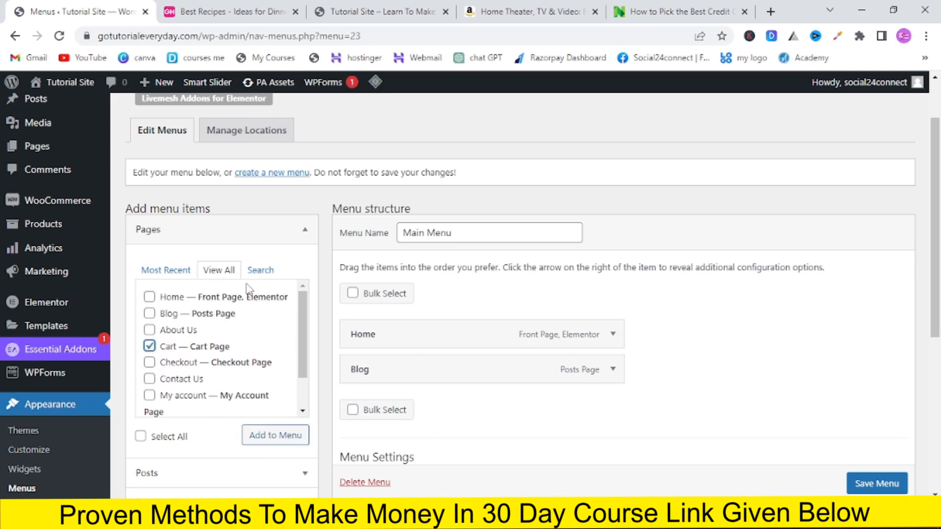
pyautogui.scroll(-1, 877, 484)
pyautogui.click(878, 483)
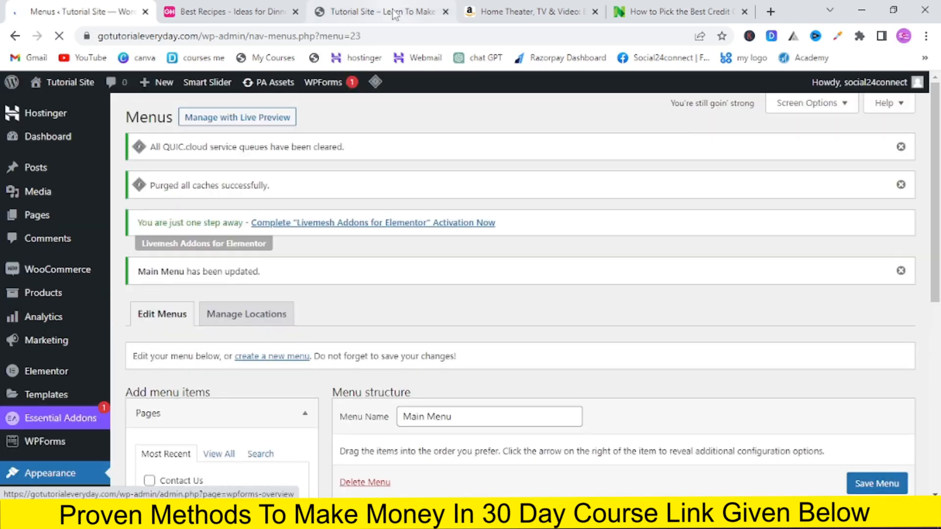
# Switch to the Tutorial Site front page to check its header menu
pyautogui.click(391, 9)
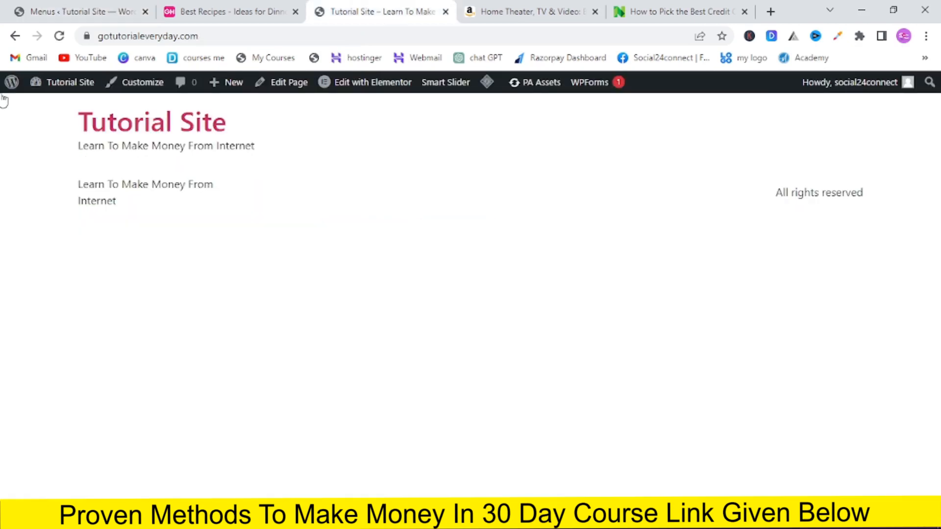